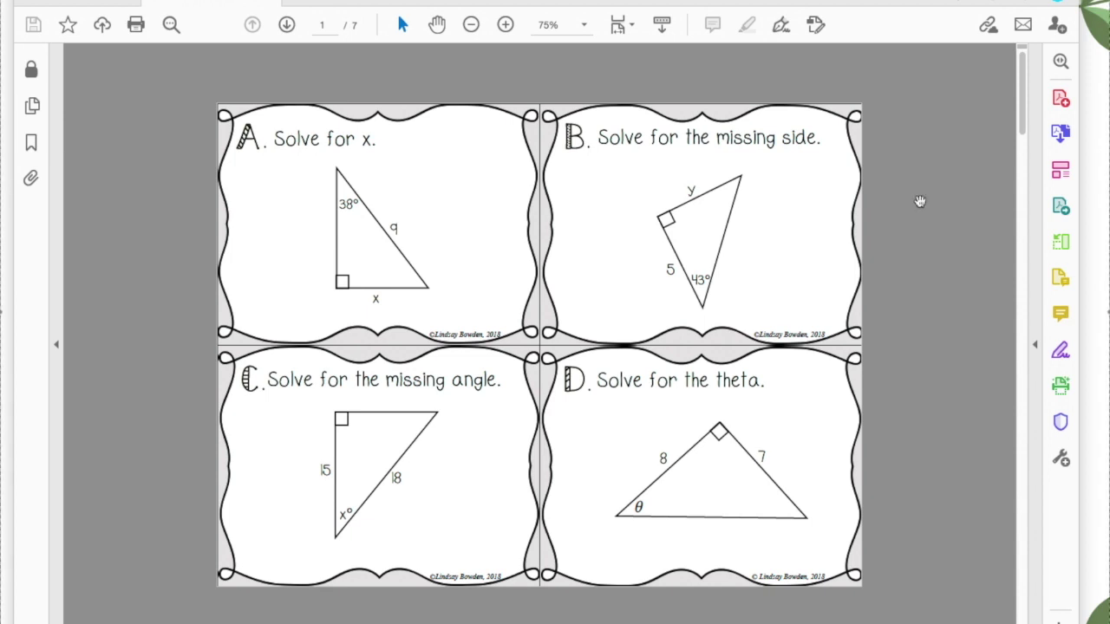
# Capture separate screenshots of task cards A, B and C from the first page of the PDF.
pyautogui.press('Print')
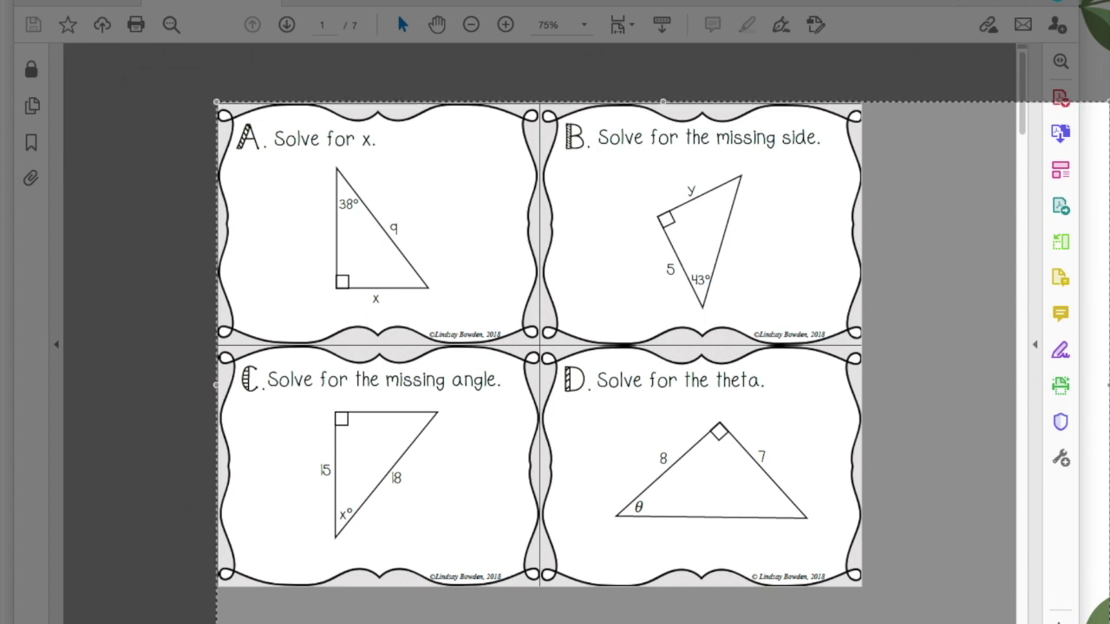
pyautogui.moveTo(1108, 623); pyautogui.dragTo(542, 351)
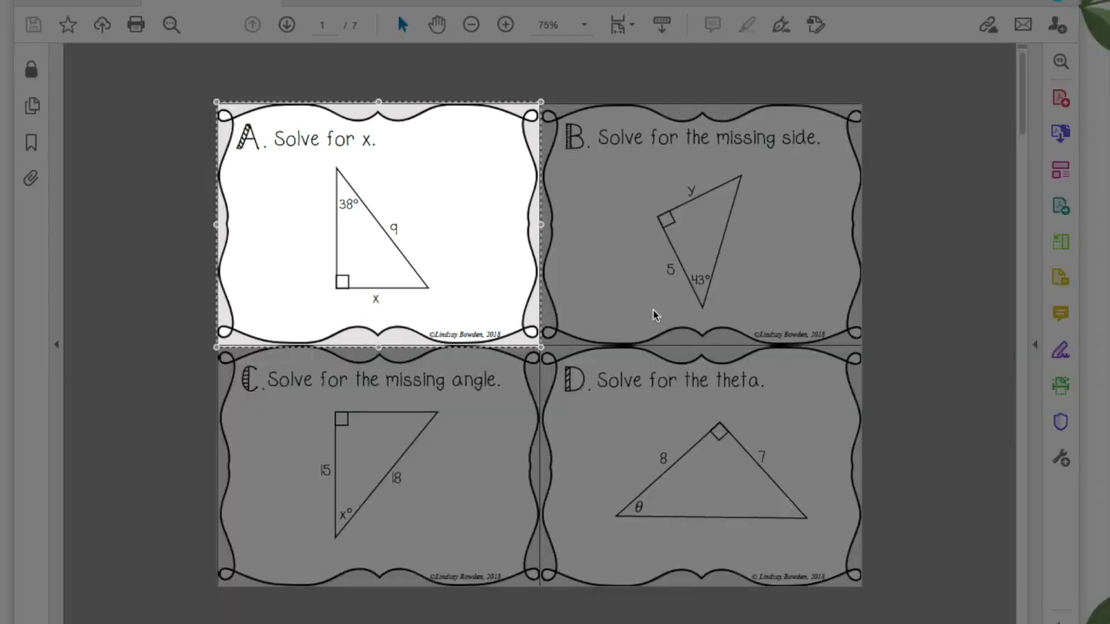
pyautogui.moveTo(430, 201); pyautogui.dragTo(704, 196)
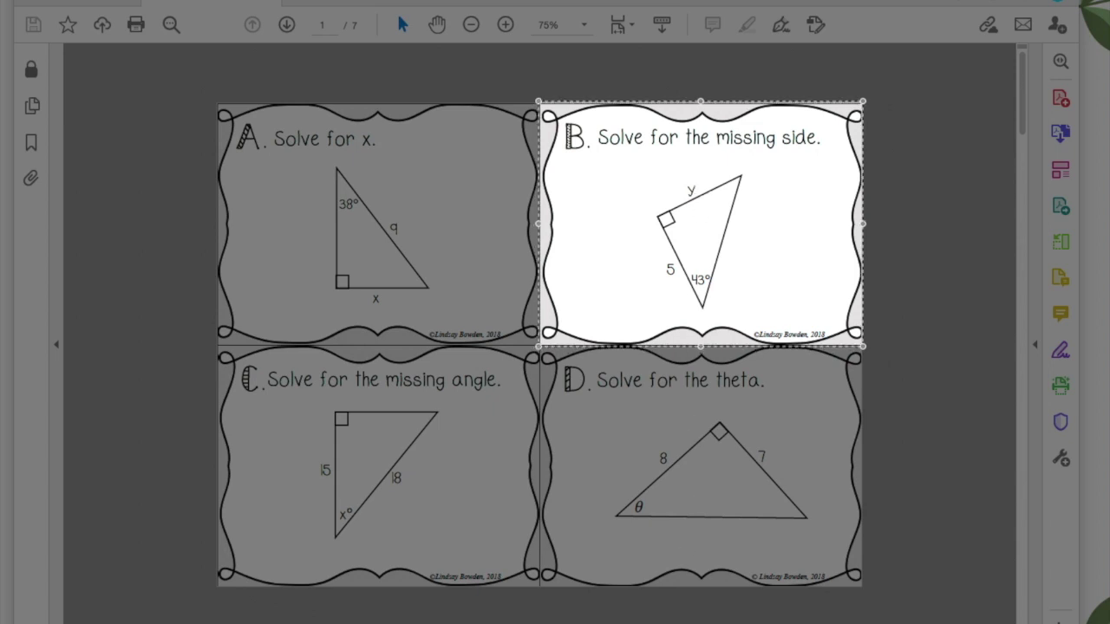
pyautogui.click(424, 423)
pyautogui.click(119, 248)
pyautogui.moveTo(748, 215); pyautogui.dragTo(424, 457)
pyautogui.press('Escape')
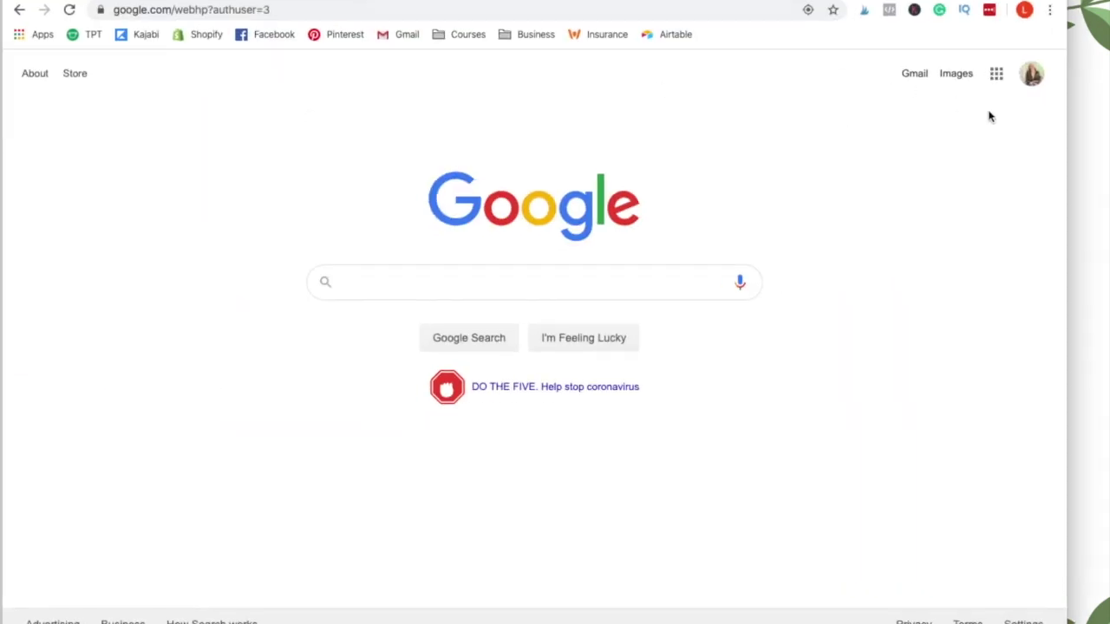
# Switch to the browser, check the signed-in Google account, and create a blank form in Google Forms.
pyautogui.click(1031, 74)
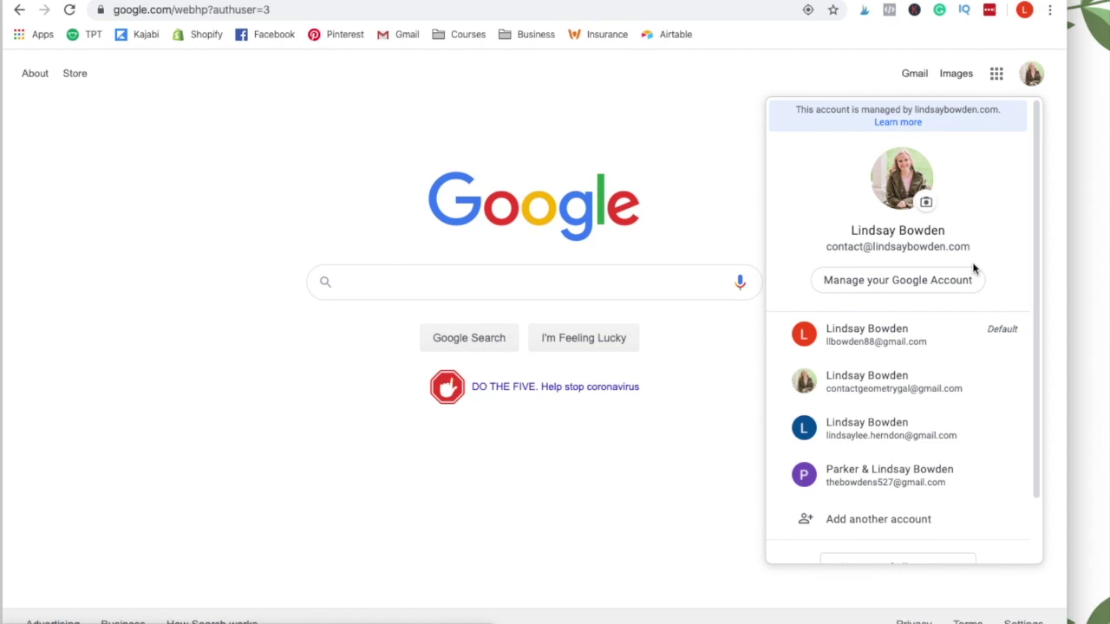
pyautogui.click(680, 142)
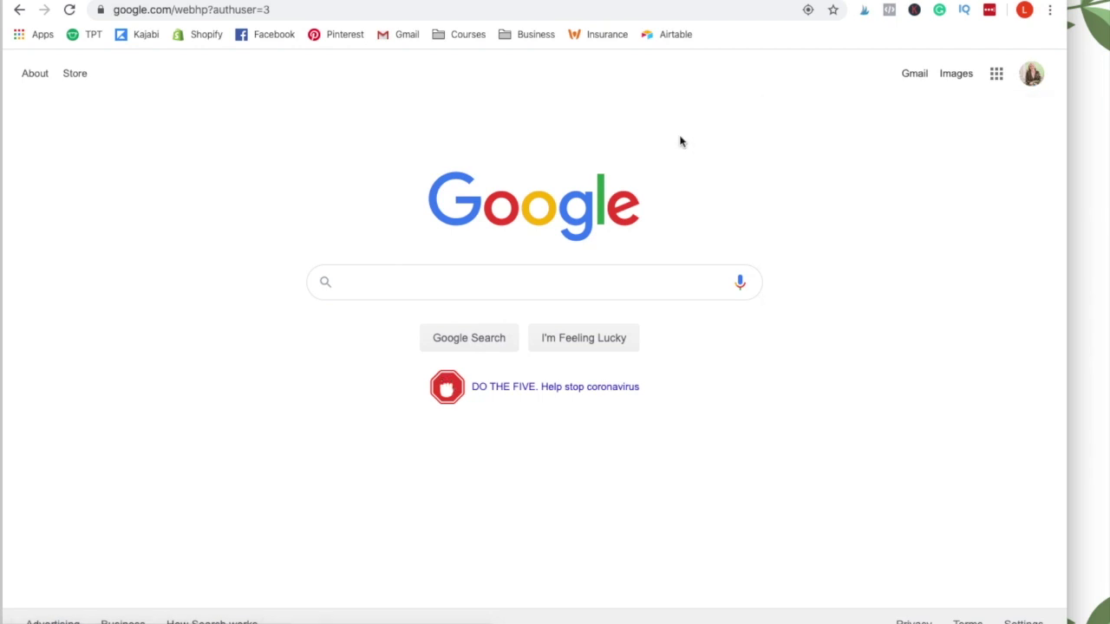
pyautogui.click(996, 76)
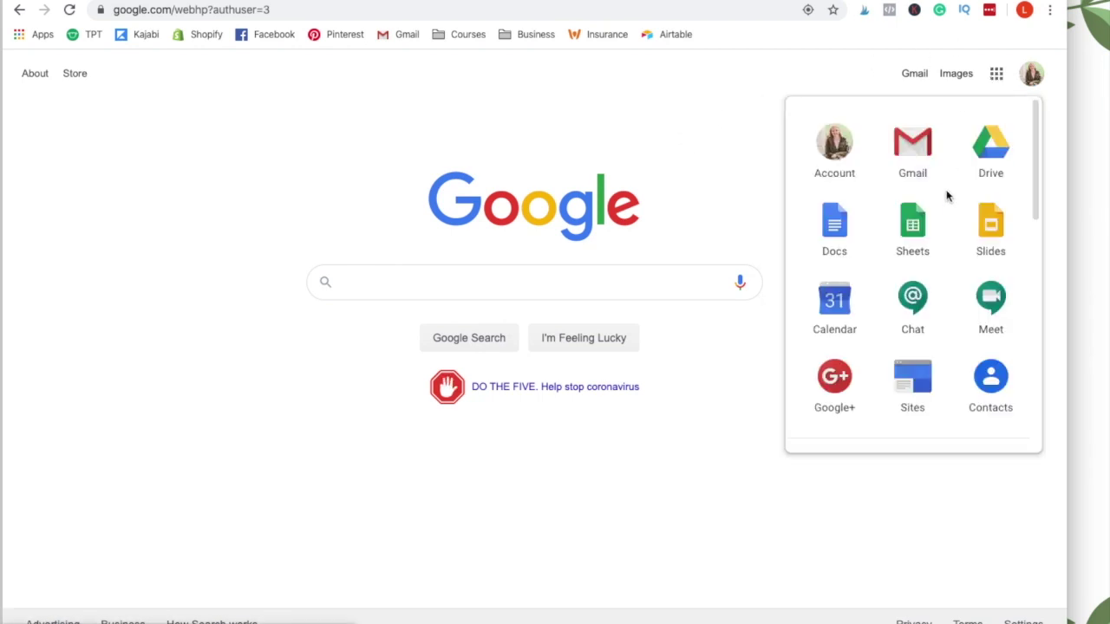
pyautogui.scroll(-5, 946, 198)
pyautogui.scroll(-3, 948, 200)
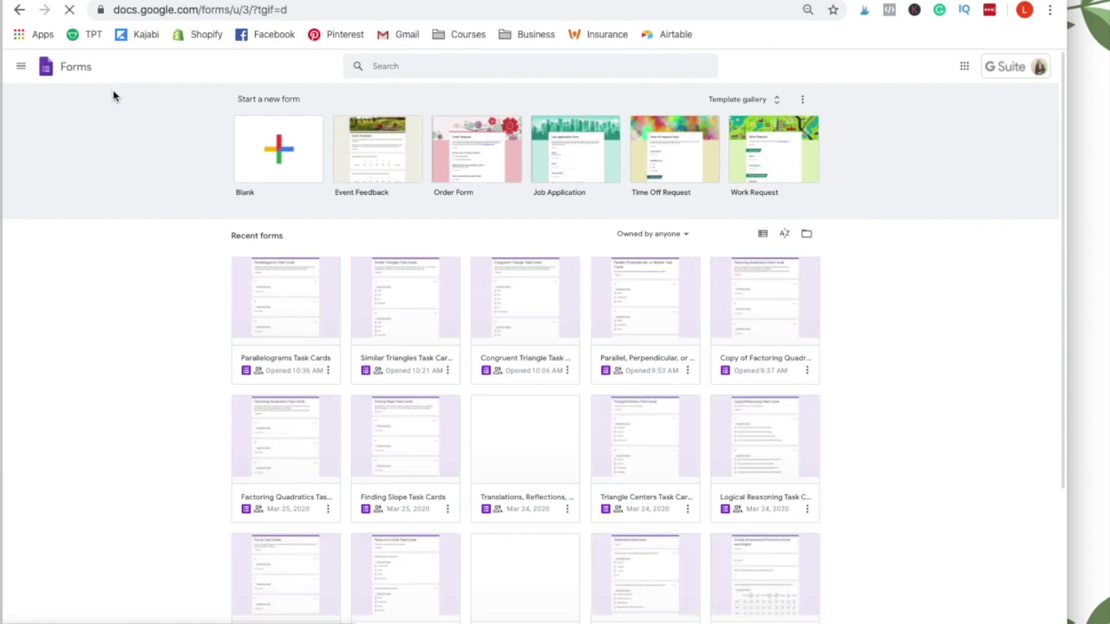
pyautogui.click(262, 143)
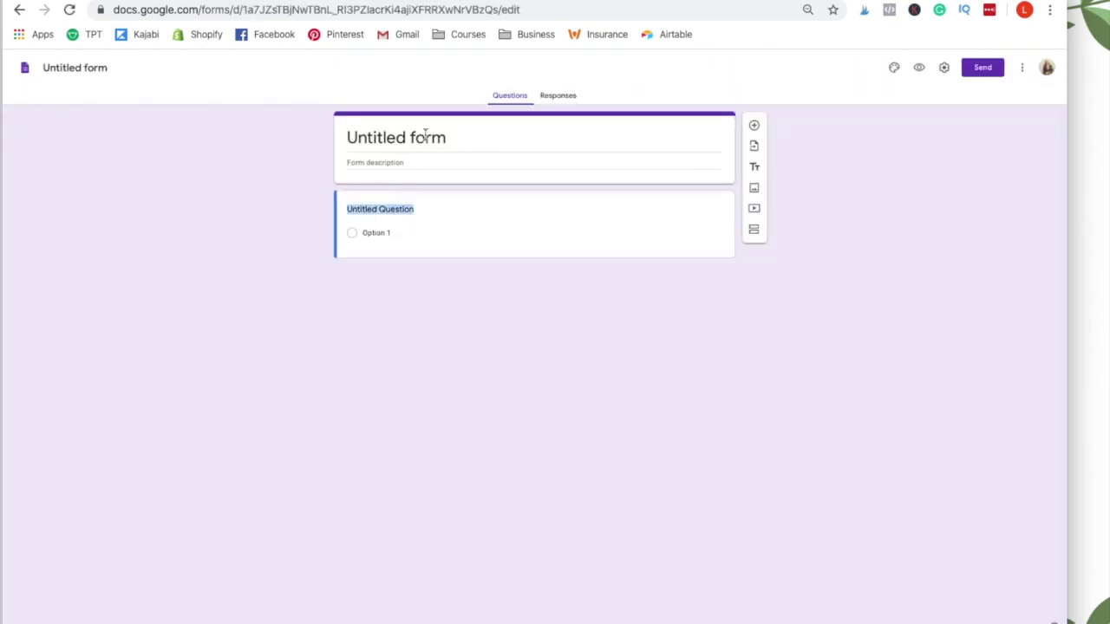
# Title the form "Right Triangle Task Cards" and enter the description "Answer each question. Round to the nearest tenth.".
pyautogui.click(425, 137)
pyautogui.write('Rig')
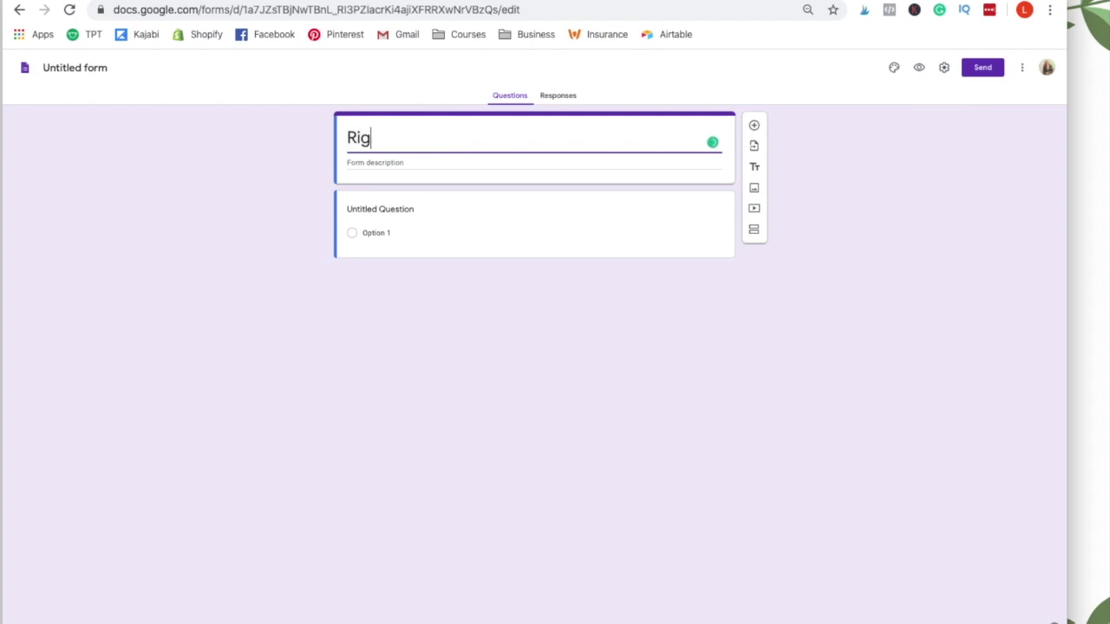
pyautogui.write('ht Triangle Task Cards')
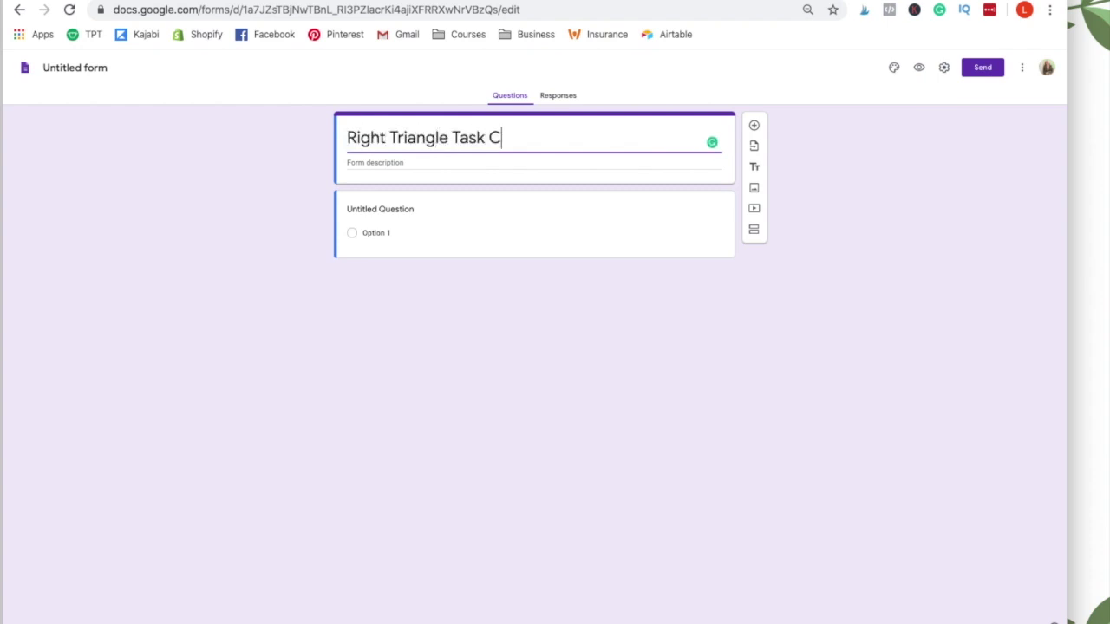
pyautogui.click(381, 166)
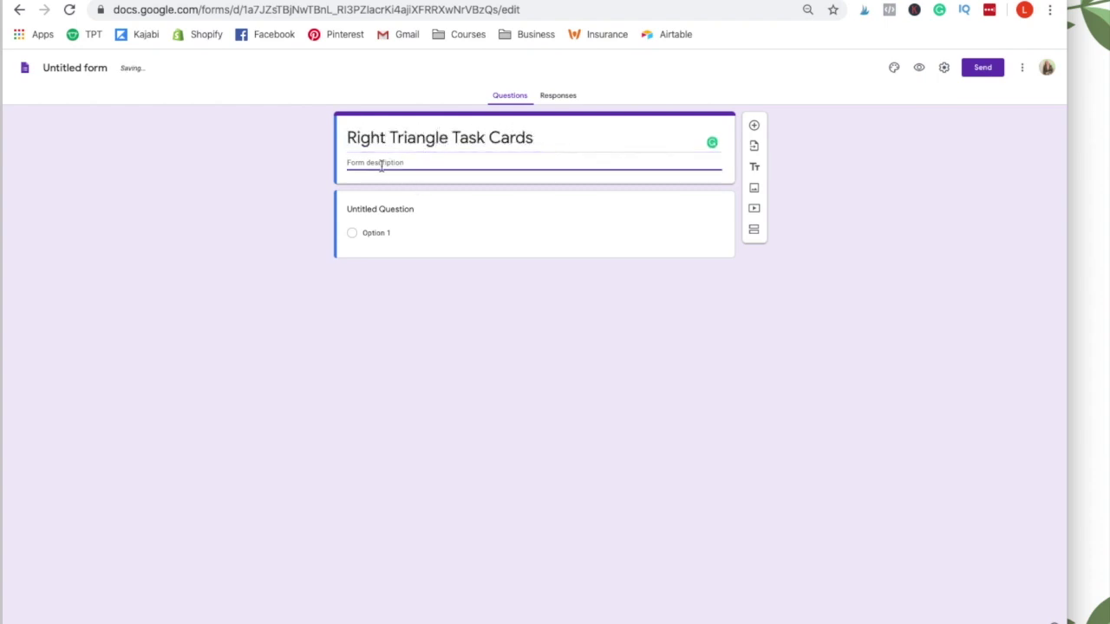
pyautogui.write('Answer each')
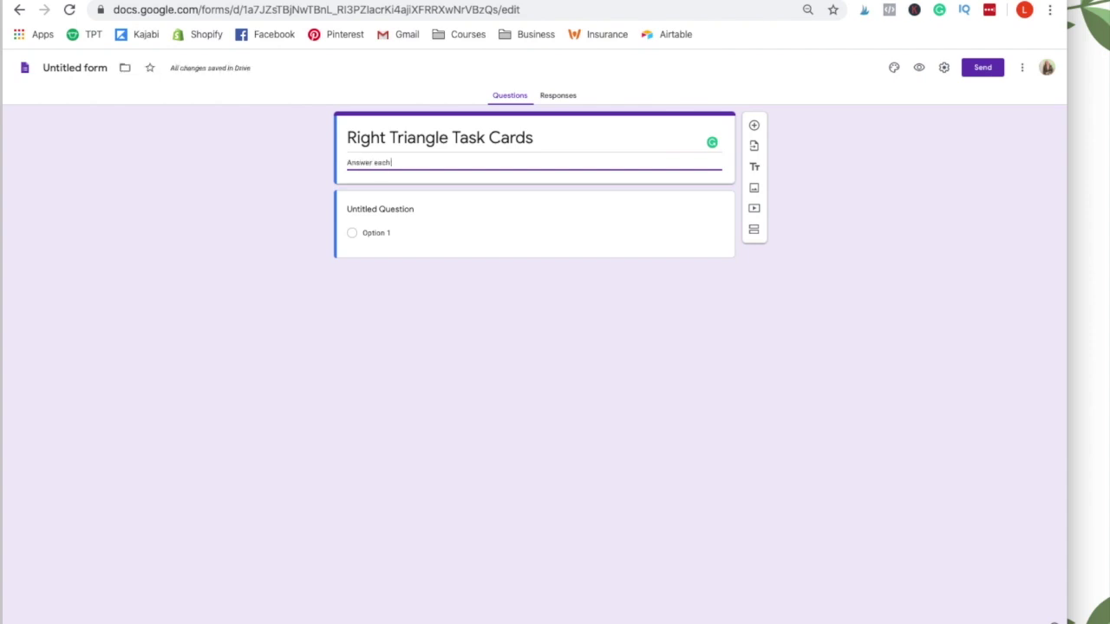
pyautogui.write(' question. Round to the nearest tenth.')
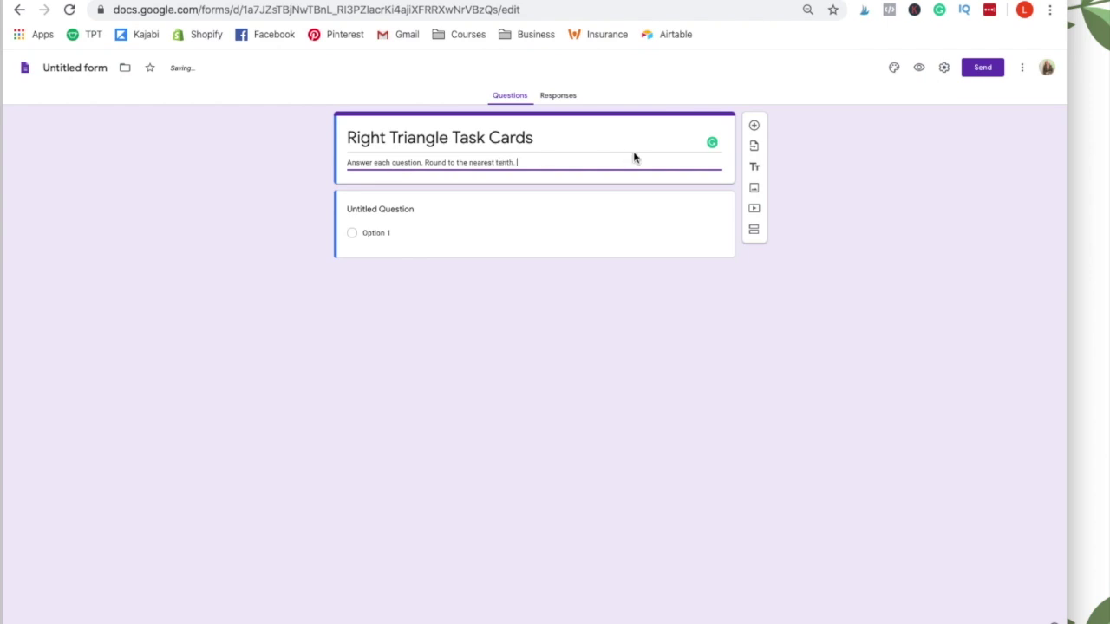
pyautogui.click(565, 227)
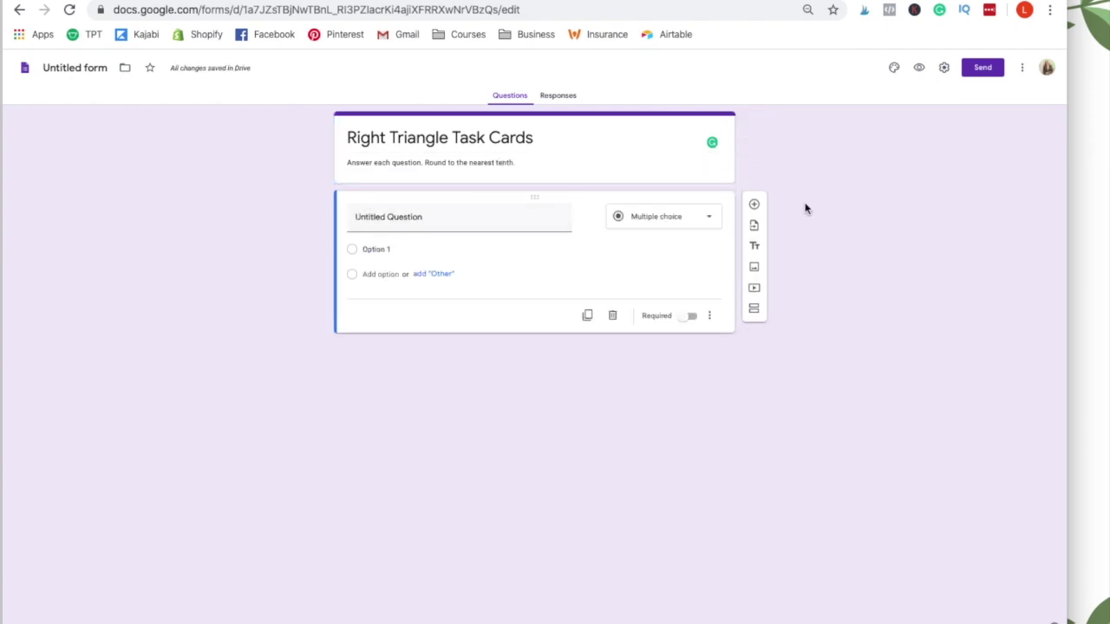
# Remove the restriction to the organization's users, make the form a quiz, and save the settings.
pyautogui.click(945, 70)
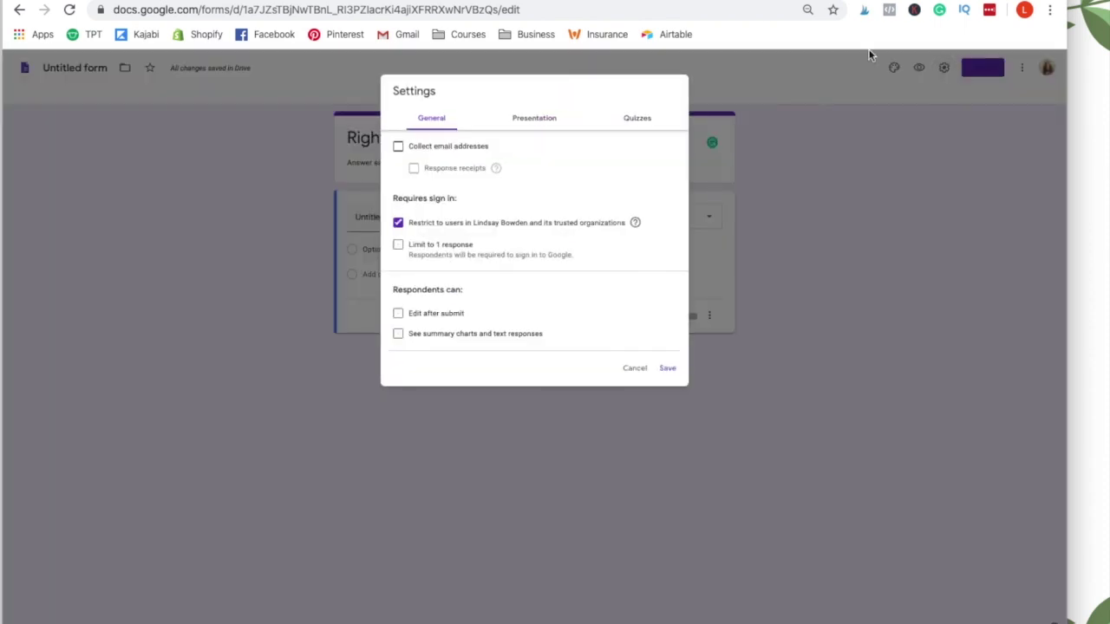
pyautogui.click(397, 223)
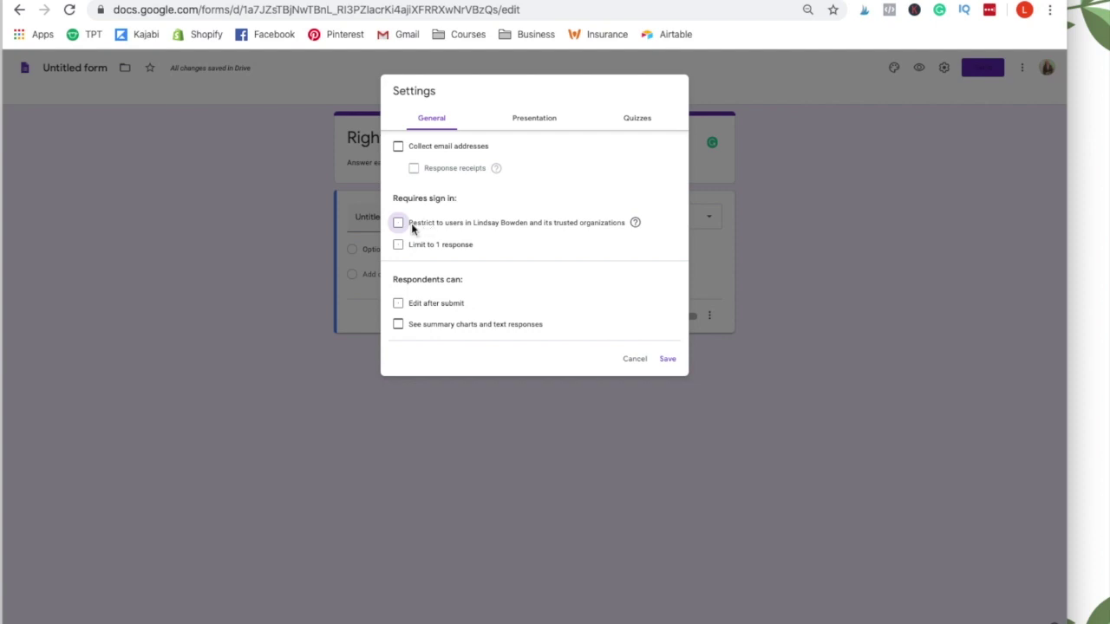
pyautogui.click(635, 122)
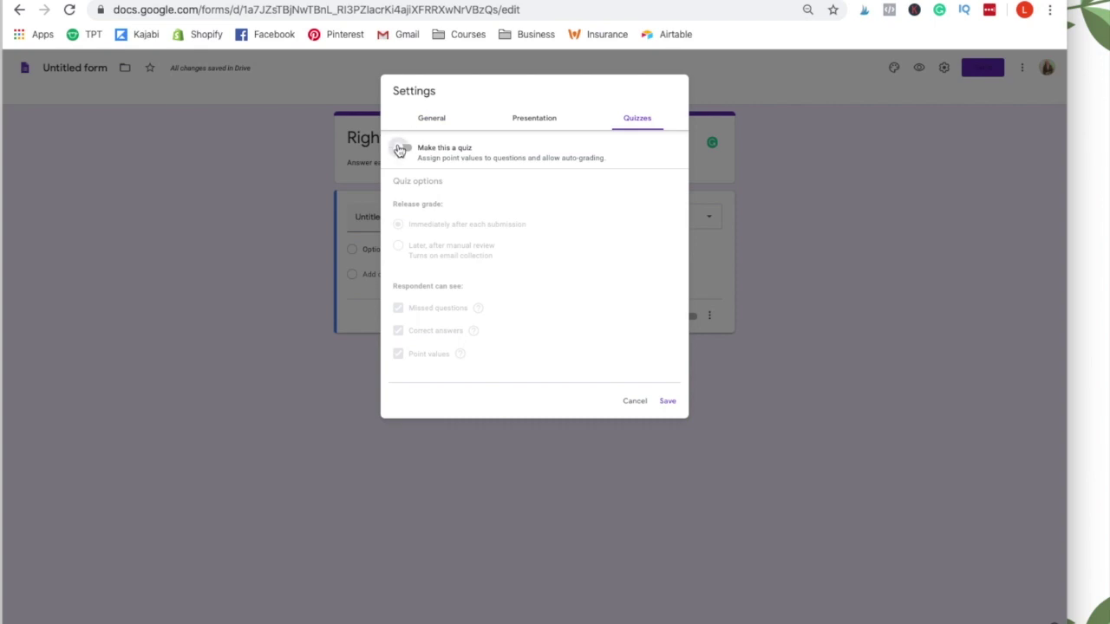
pyautogui.click(401, 149)
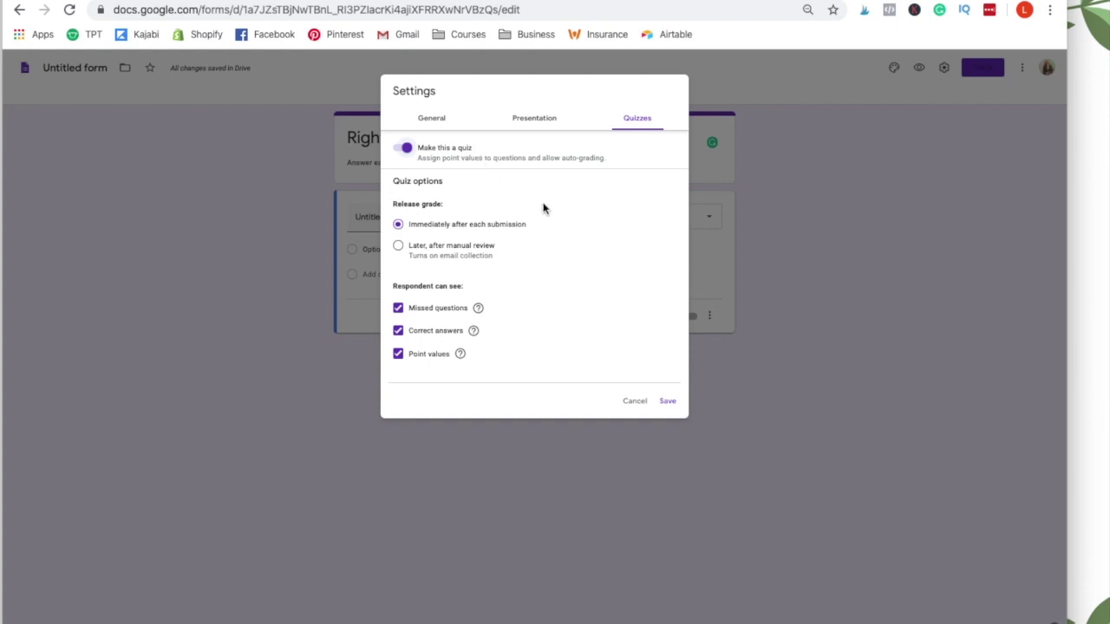
pyautogui.click(665, 402)
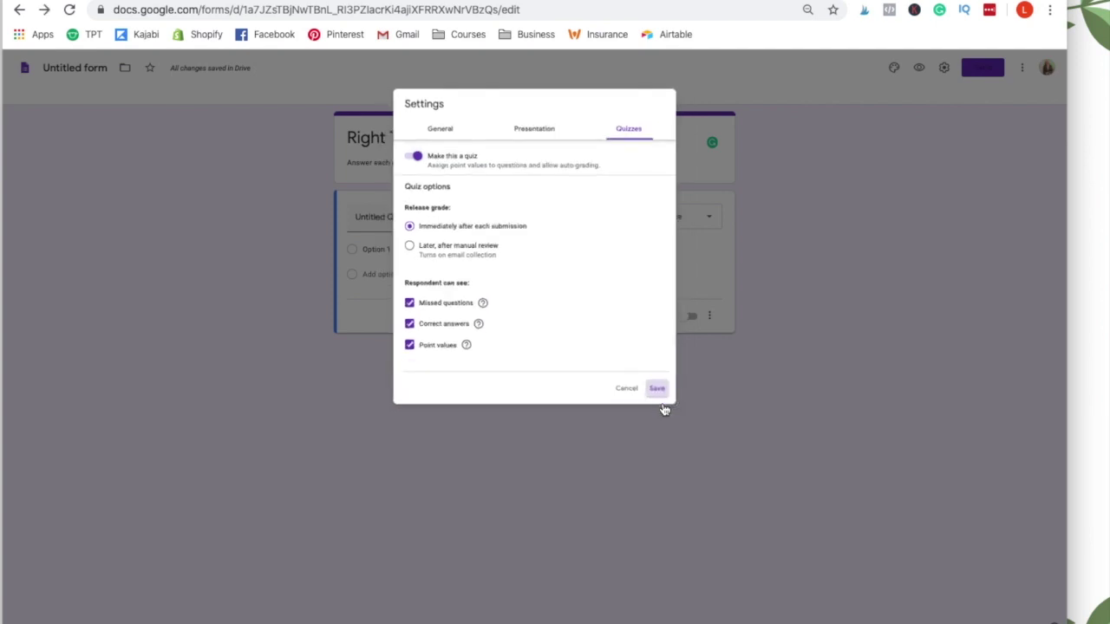
# Insert the card A screenshot from the Desktop into the first question and title it "A. Solve for x. Round to the nearest tenth.".
pyautogui.click(444, 216)
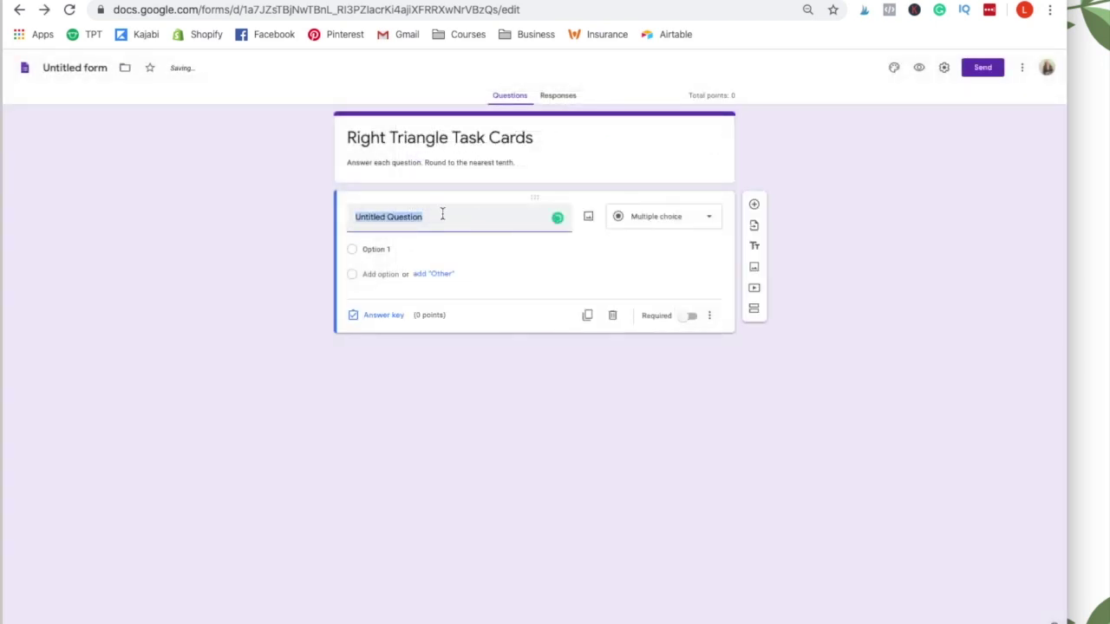
pyautogui.click(587, 218)
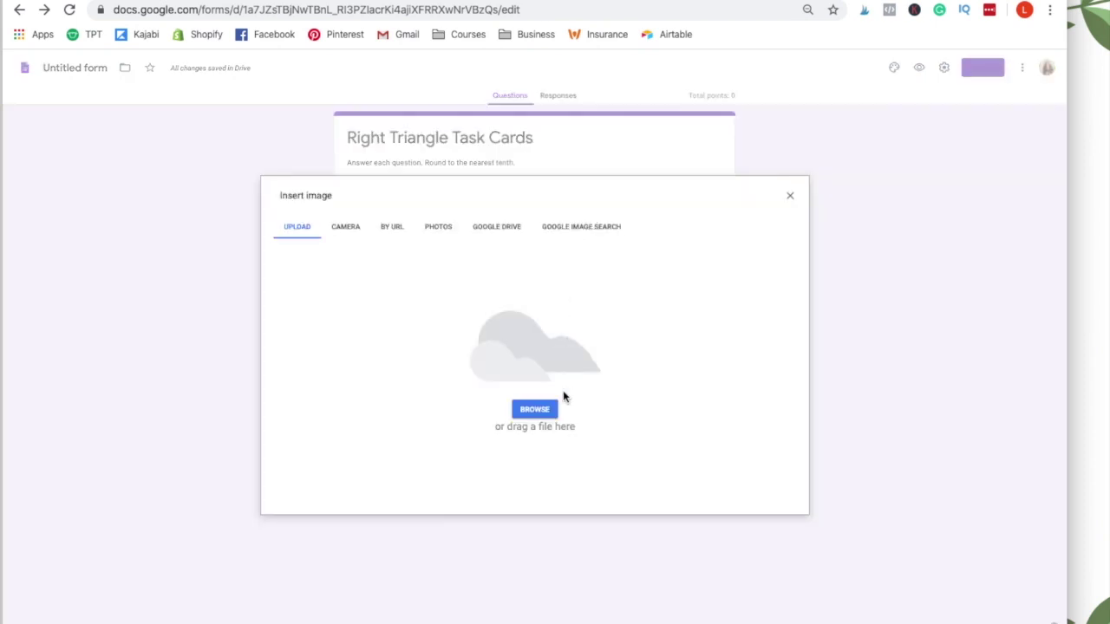
pyautogui.click(547, 411)
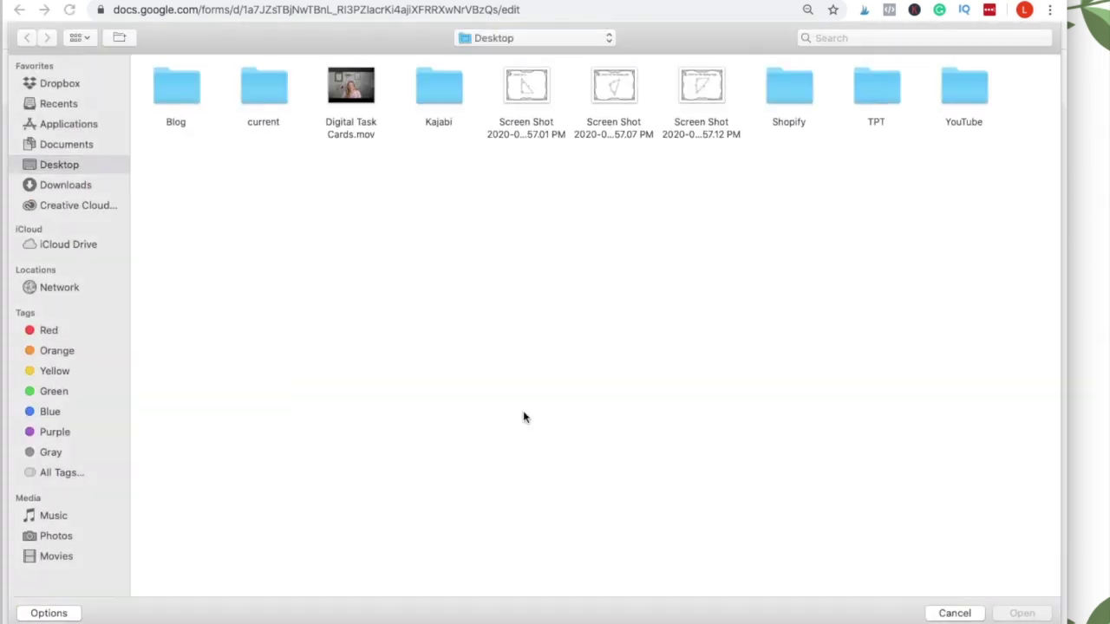
pyautogui.click(520, 95)
pyautogui.doubleClick(520, 95)
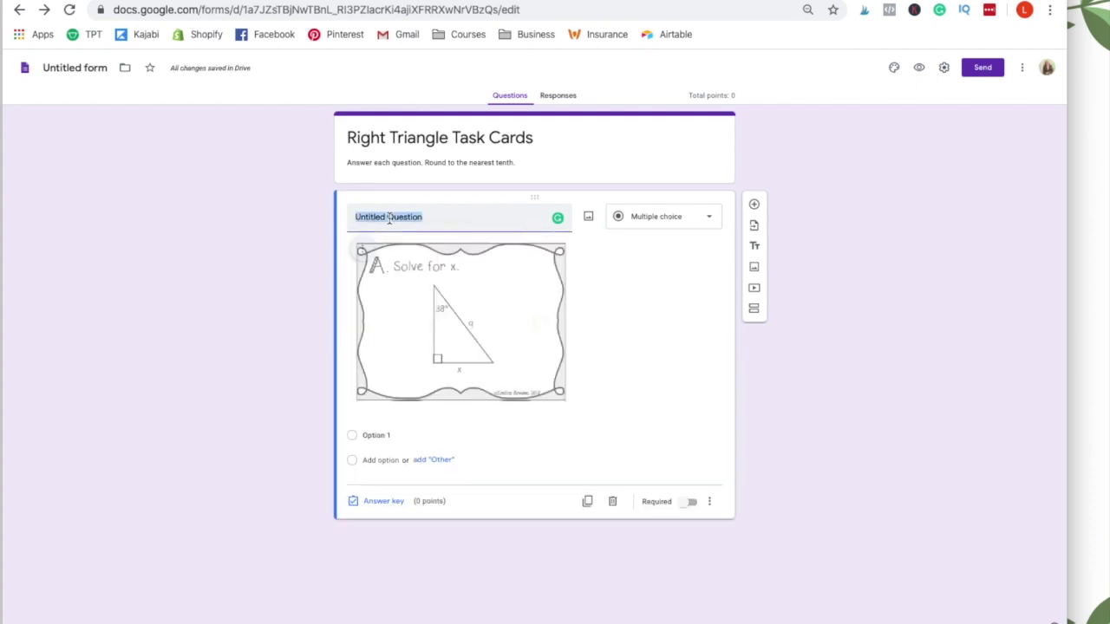
pyautogui.write('A. ')
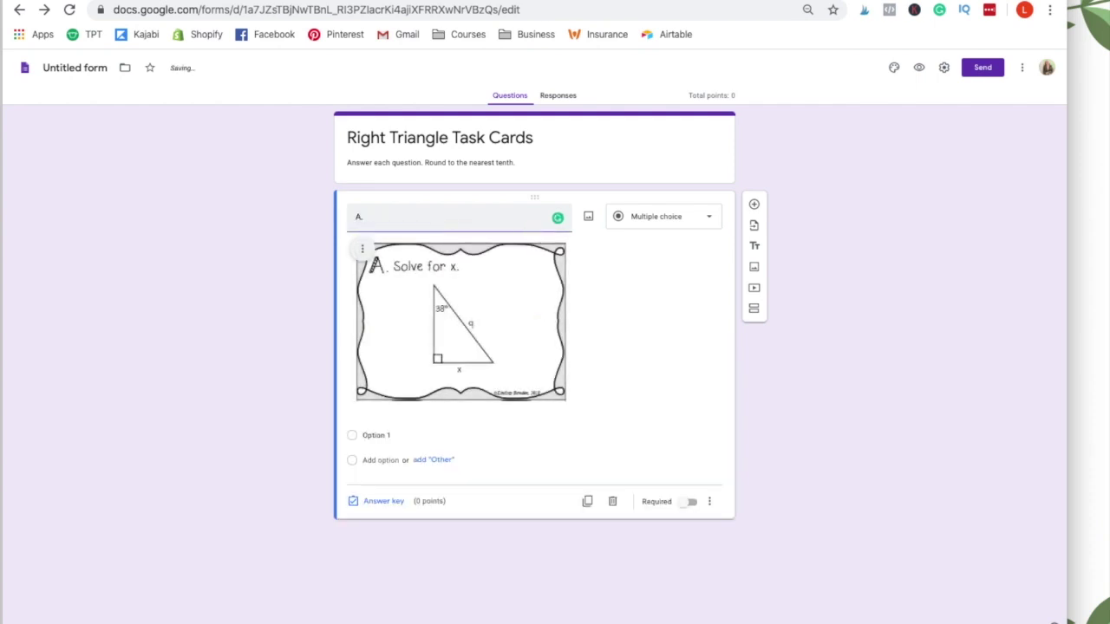
pyautogui.write('Solve for x. Round to the nearest tenth.')
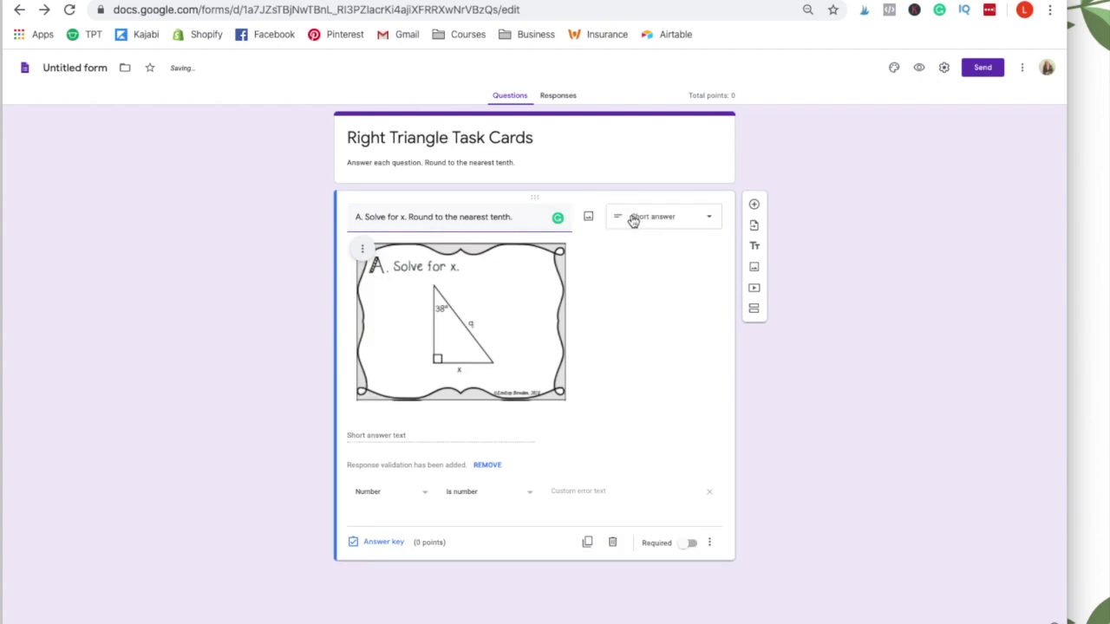
# Set question A's type to Short answer without response validation and make the question required.
pyautogui.click(368, 436)
pyautogui.click(684, 224)
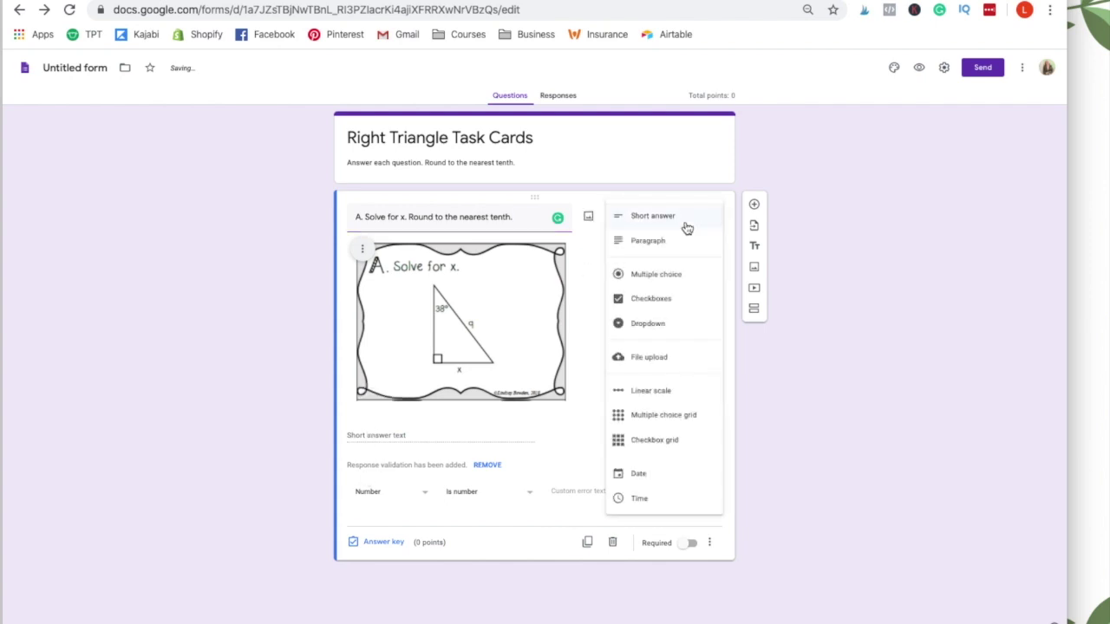
pyautogui.click(662, 277)
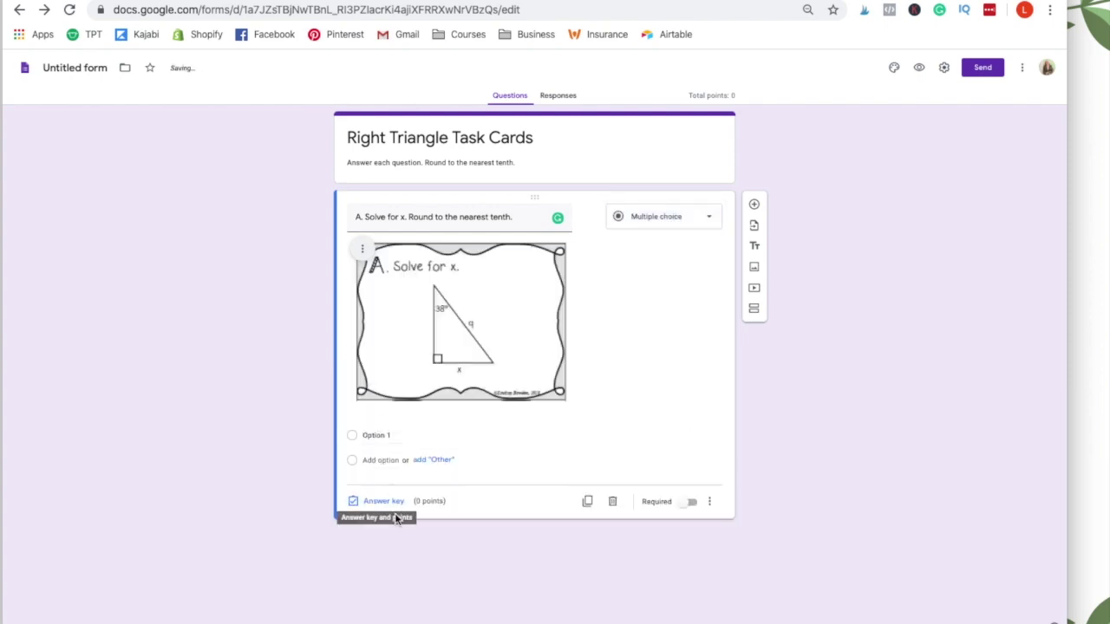
pyautogui.click(692, 228)
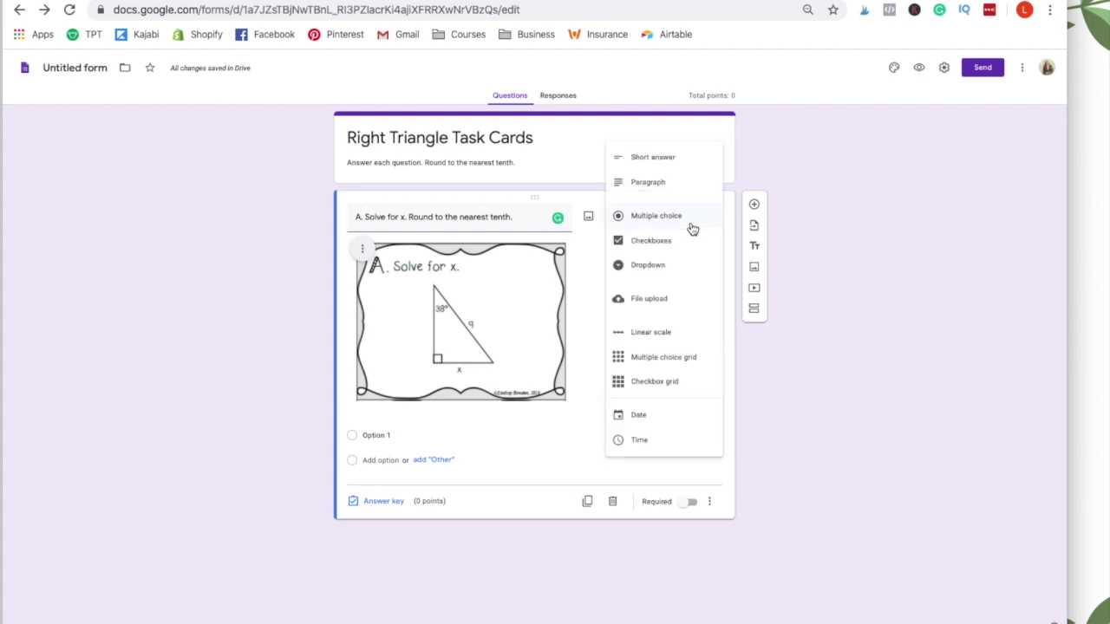
pyautogui.click(659, 160)
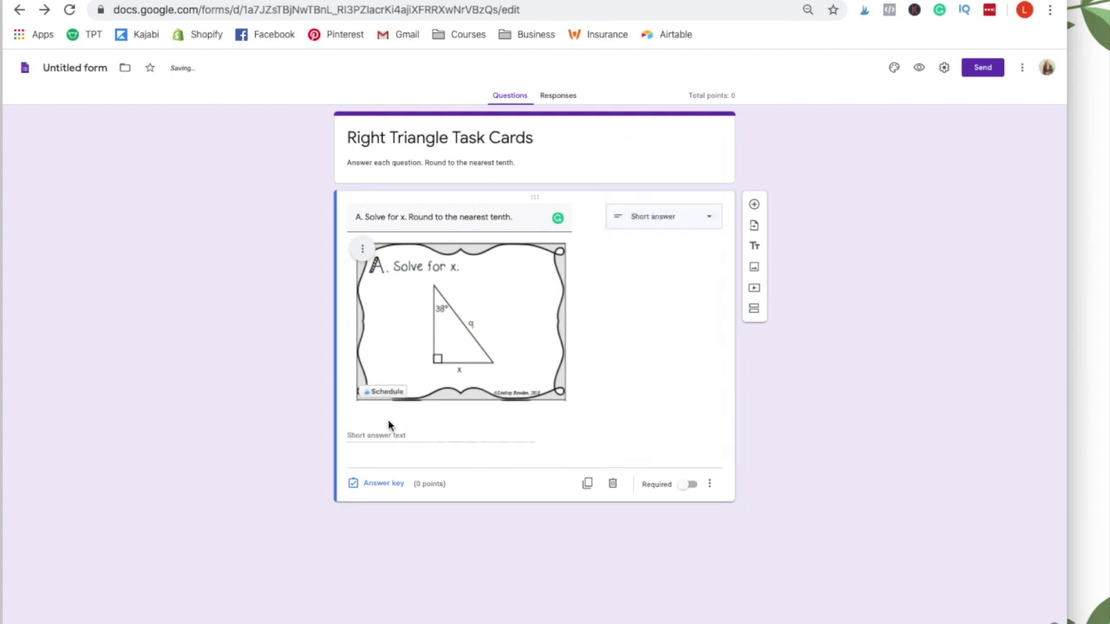
pyautogui.click(691, 485)
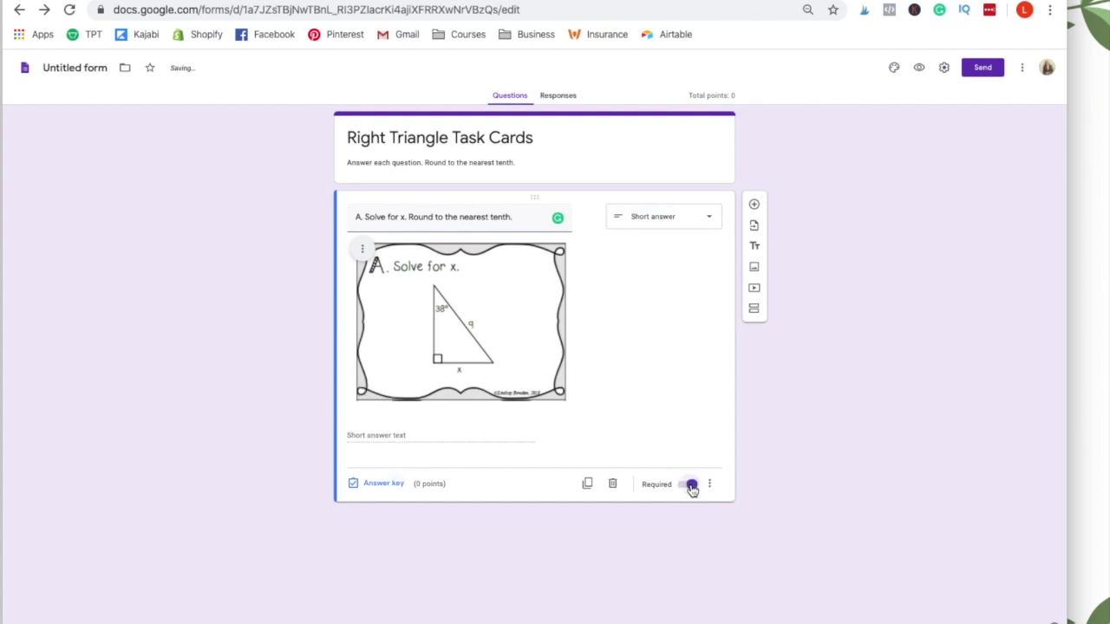
# Set question A's answer key to 7.5, with all other answers marked incorrect and a value of 1 point.
pyautogui.click(381, 488)
pyautogui.click(379, 458)
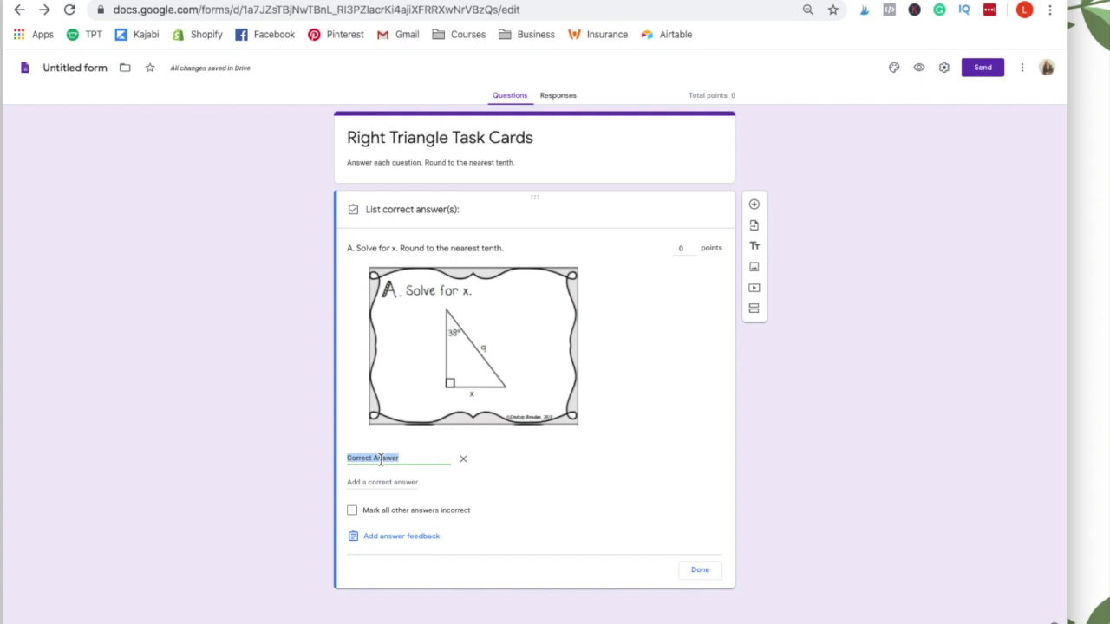
pyautogui.write('7.5')
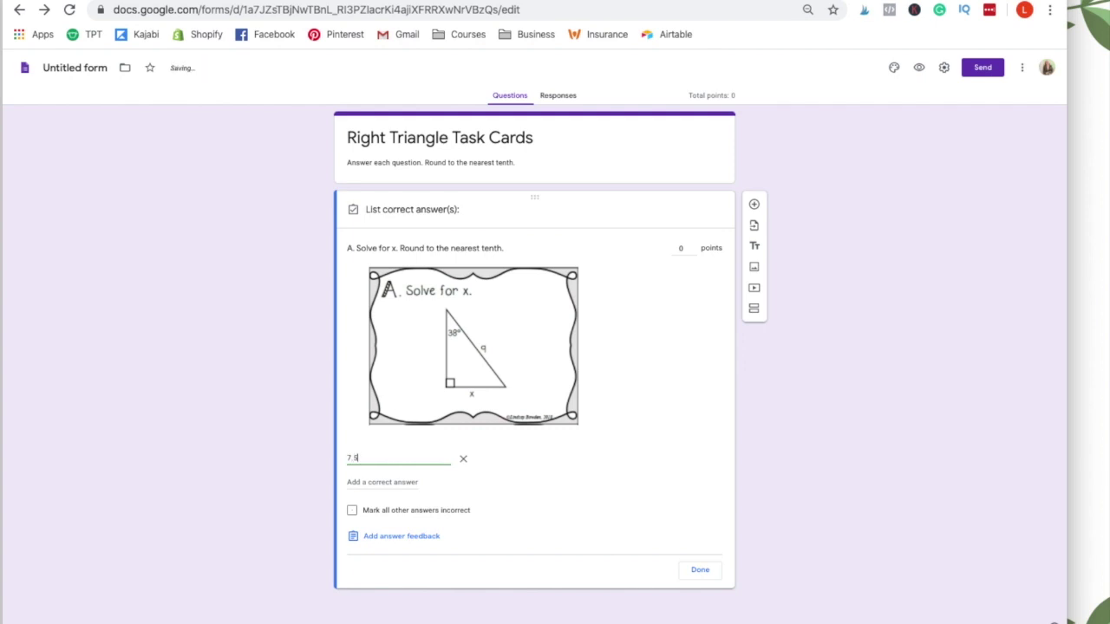
pyautogui.click(352, 512)
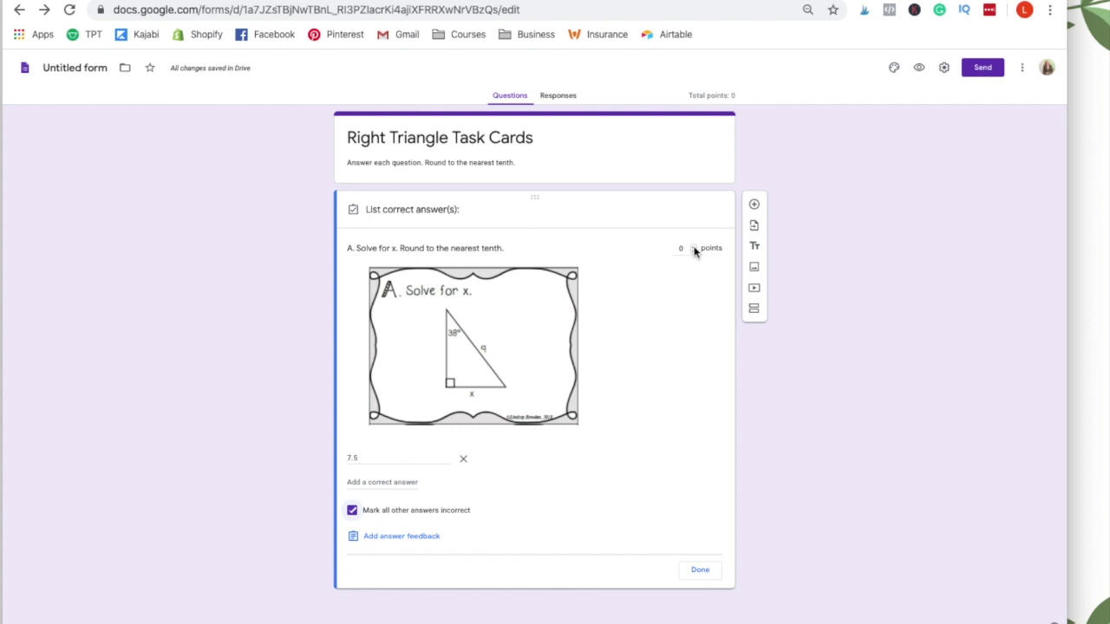
pyautogui.click(694, 250)
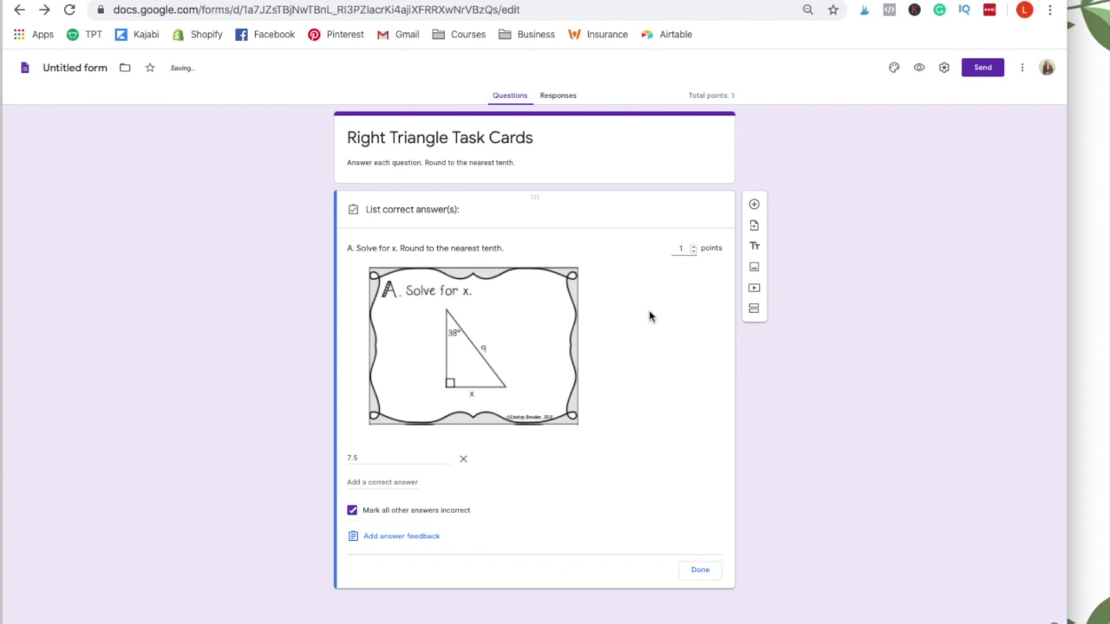
# Duplicate question A, relabel the copy as B, and replace its image with the card B screenshot.
pyautogui.click(699, 571)
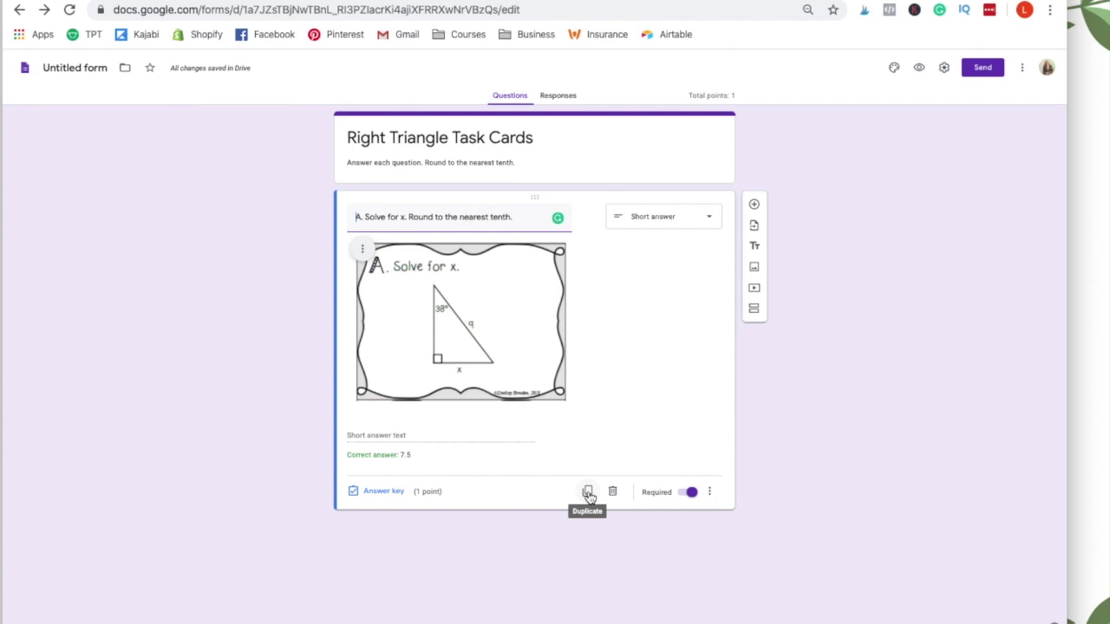
pyautogui.click(588, 493)
pyautogui.click(356, 481)
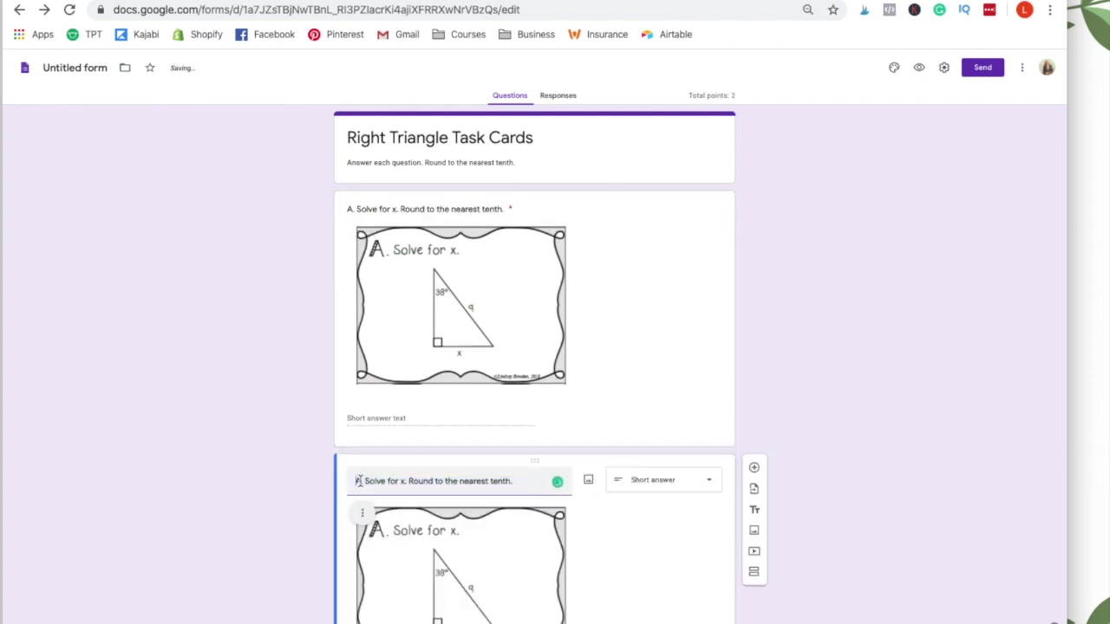
pyautogui.press('Delete')
pyautogui.write('B')
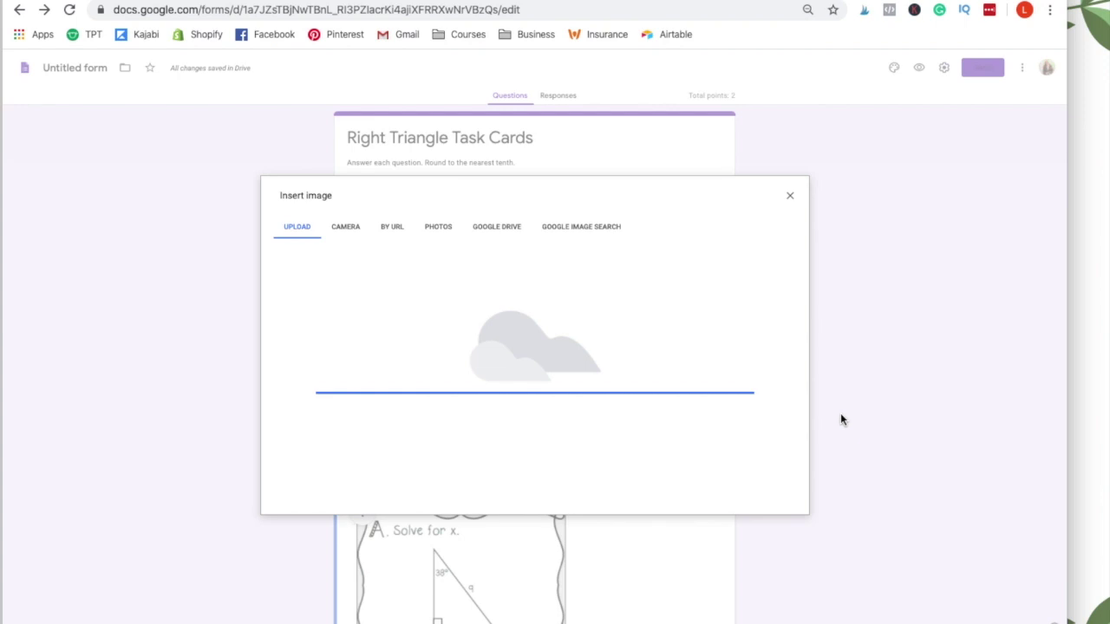
# Change the variable in question B's title so it reads "B. Solve for y. Round to the nearest tenth.".
pyautogui.scroll(-3, 840, 420)
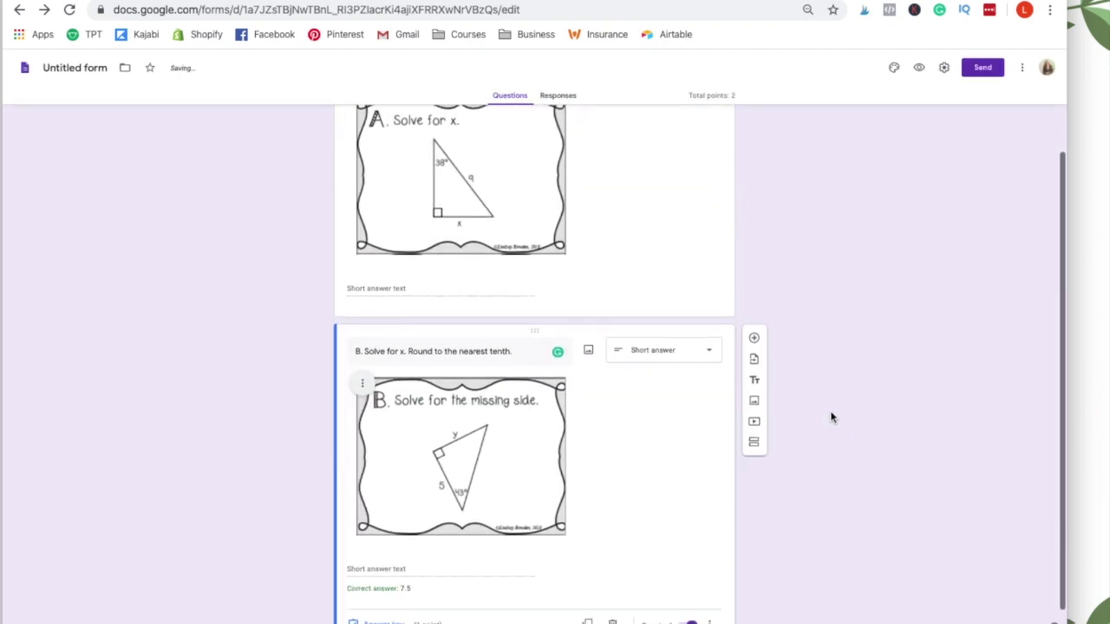
pyautogui.click(446, 351)
pyautogui.tripleClick(444, 349)
pyautogui.click(445, 348)
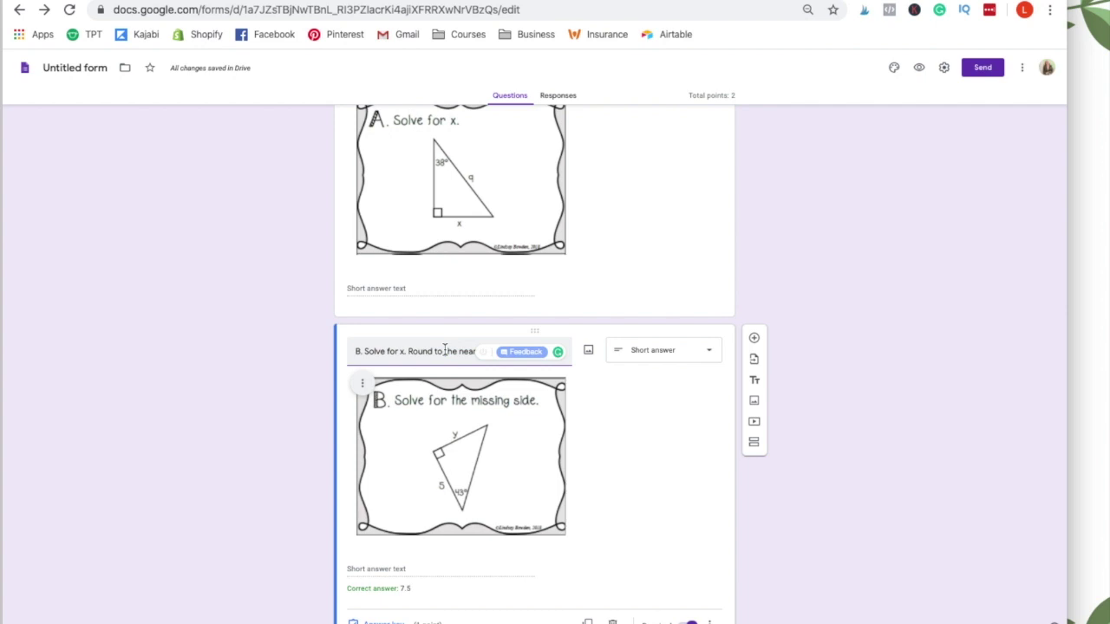
pyautogui.click(429, 355)
pyautogui.click(406, 352)
pyautogui.press('BackSpace')
pyautogui.press('BackSpace')
pyautogui.write('y.')
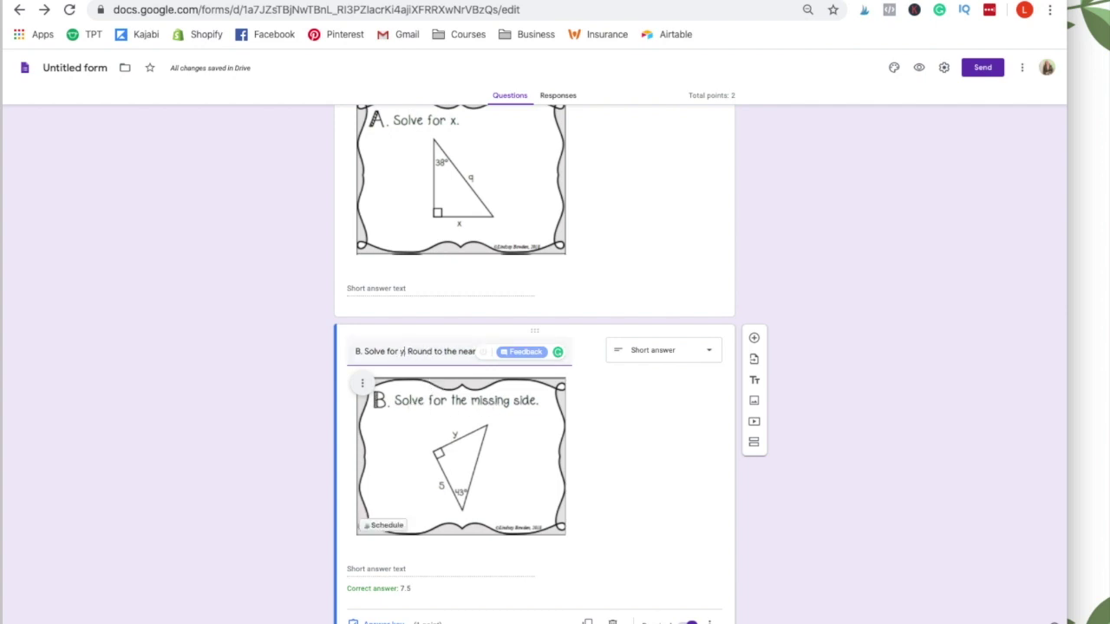
# Set question B's correct answer to 4.9 in the answer key and finish editing the key.
pyautogui.scroll(-1, 716, 396)
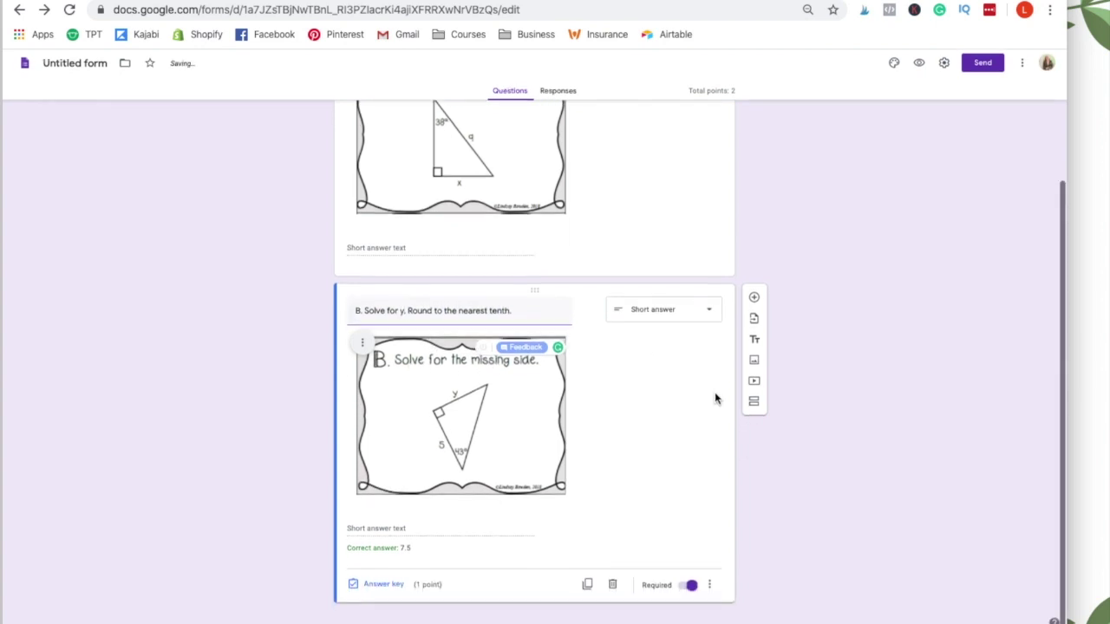
pyautogui.click(387, 591)
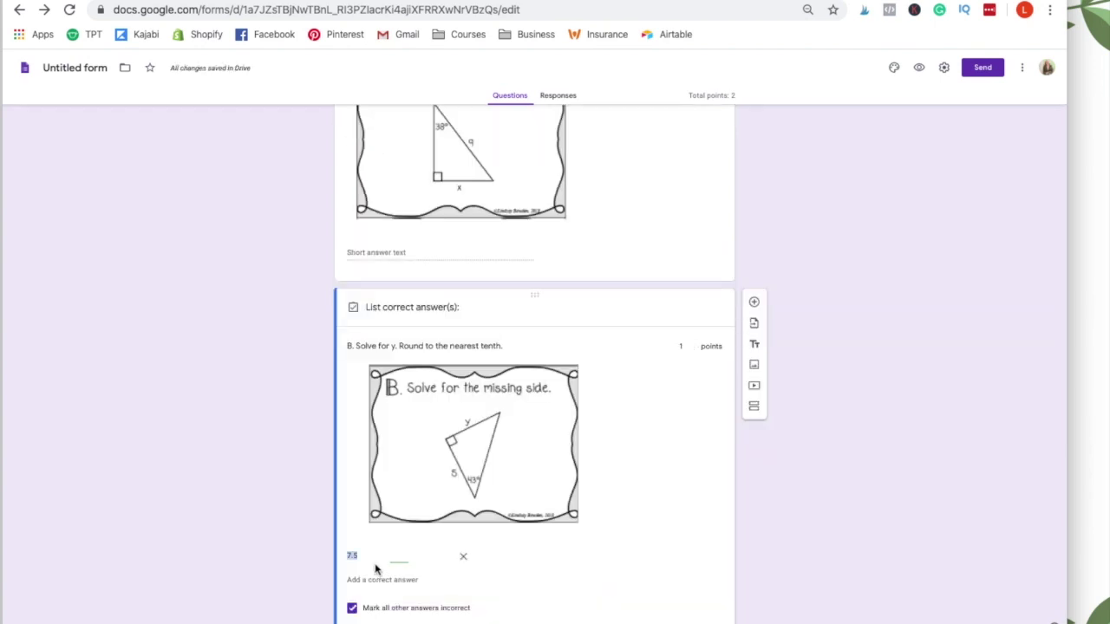
pyautogui.click(376, 563)
pyautogui.press('BackSpace')
pyautogui.press('BackSpace')
pyautogui.press('BackSpace')
pyautogui.write('4')
pyautogui.scroll(-2, 428, 584)
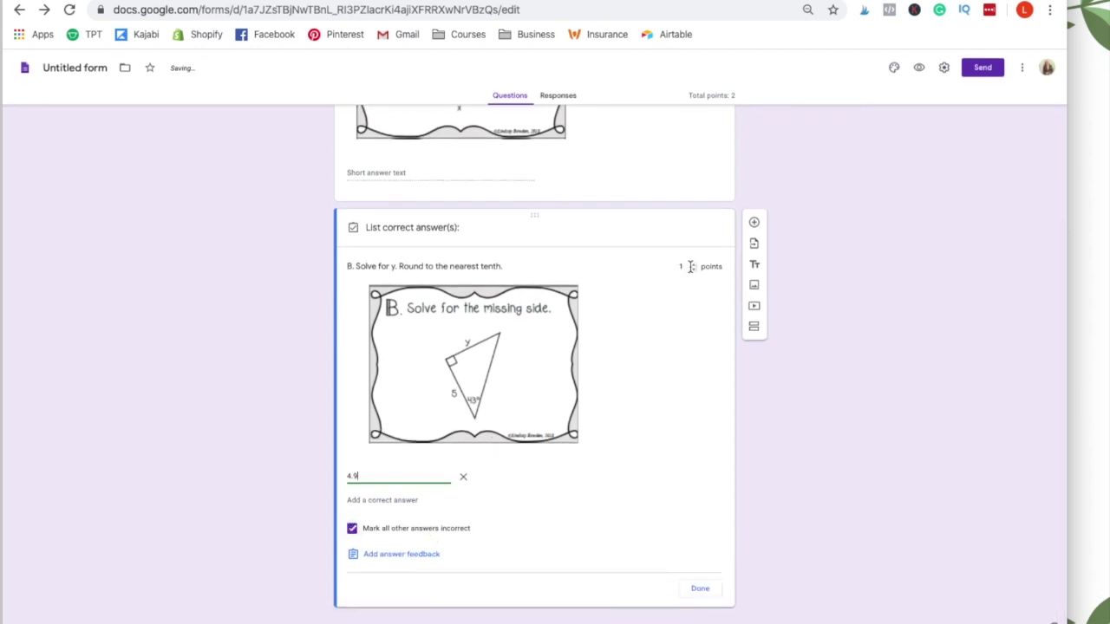
pyautogui.click(700, 591)
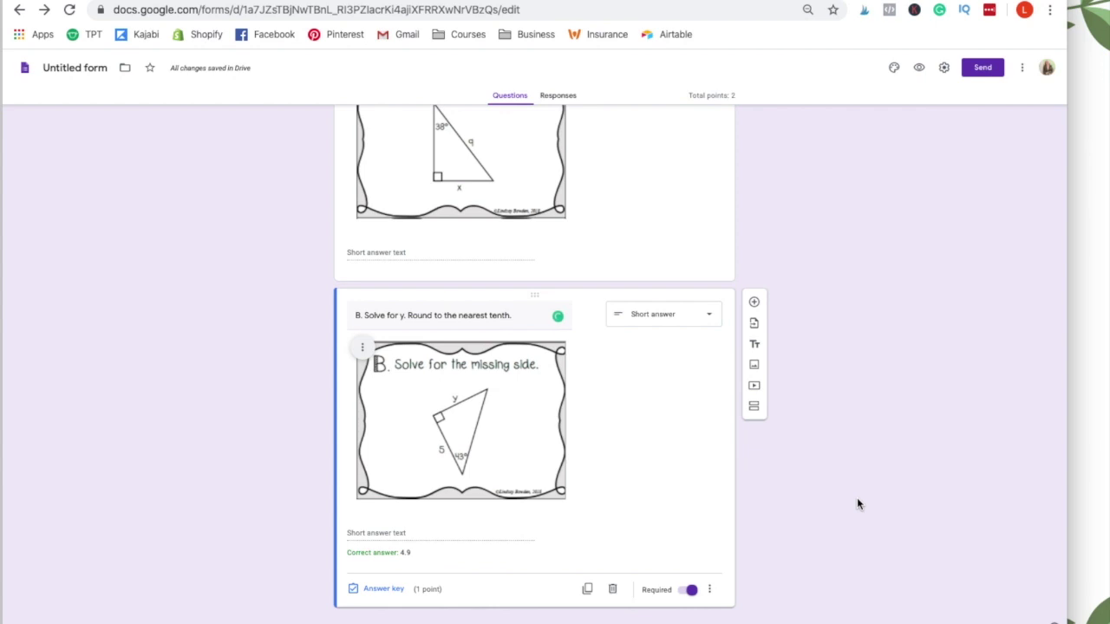
# Rename the untitled form file to match its heading, "Right Triangle Task Cards".
pyautogui.scroll(2, 683, 338)
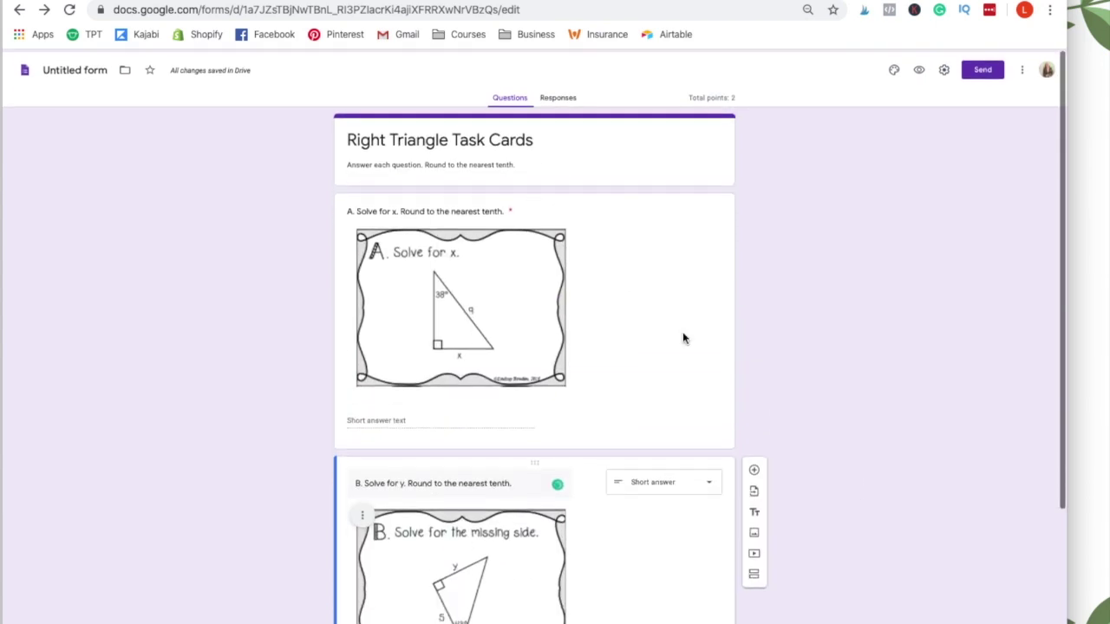
pyautogui.scroll(-3, 581, 274)
pyautogui.scroll(1, 590, 436)
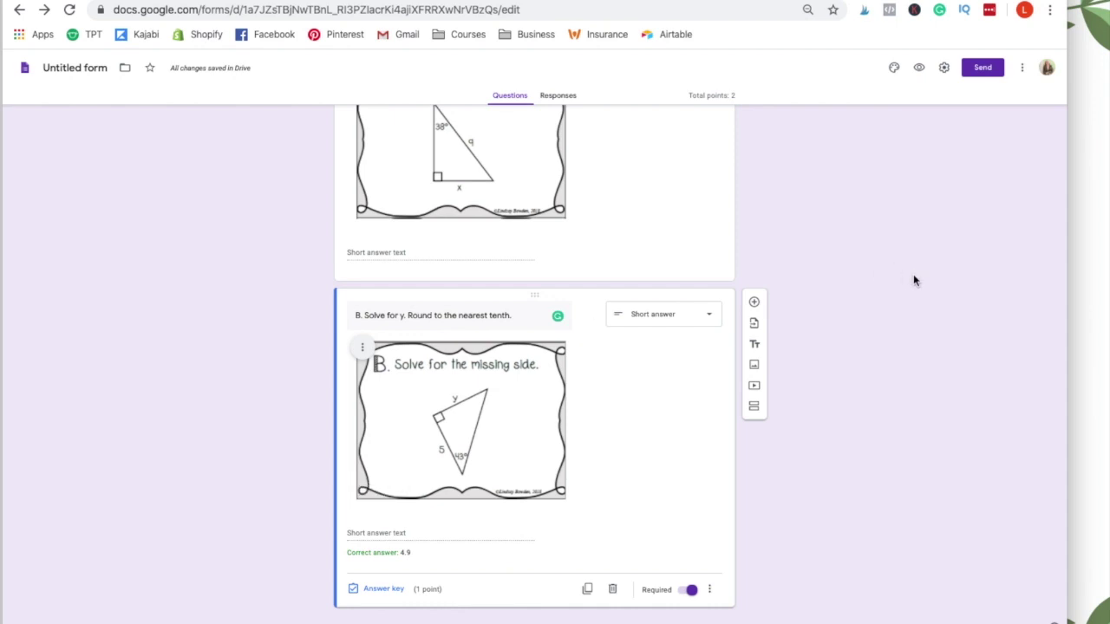
pyautogui.click(70, 67)
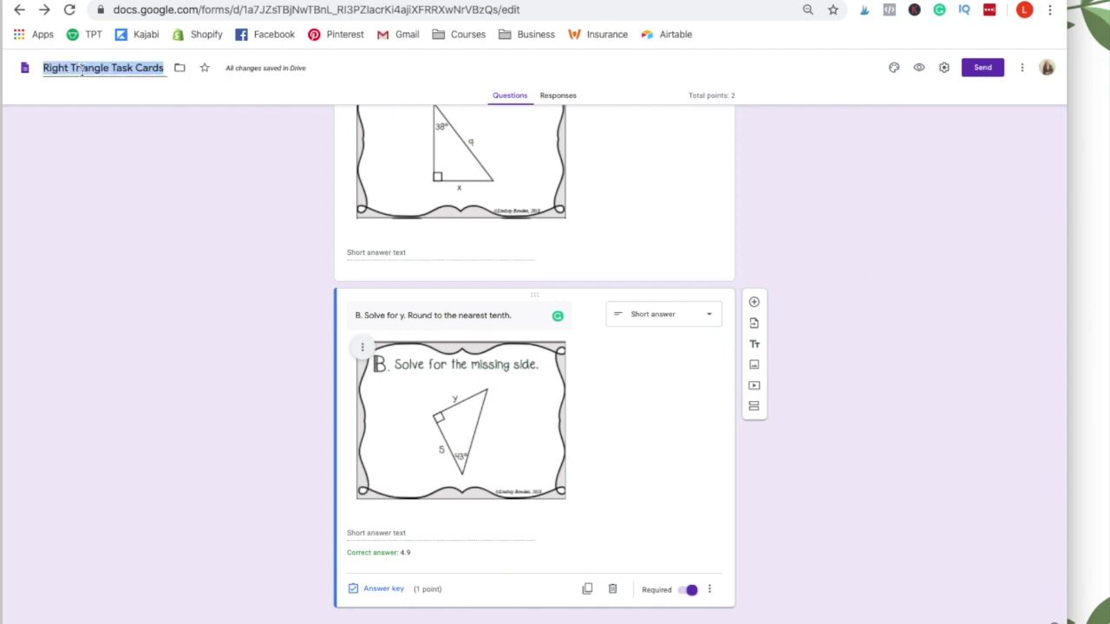
pyautogui.scroll(3, 441, 237)
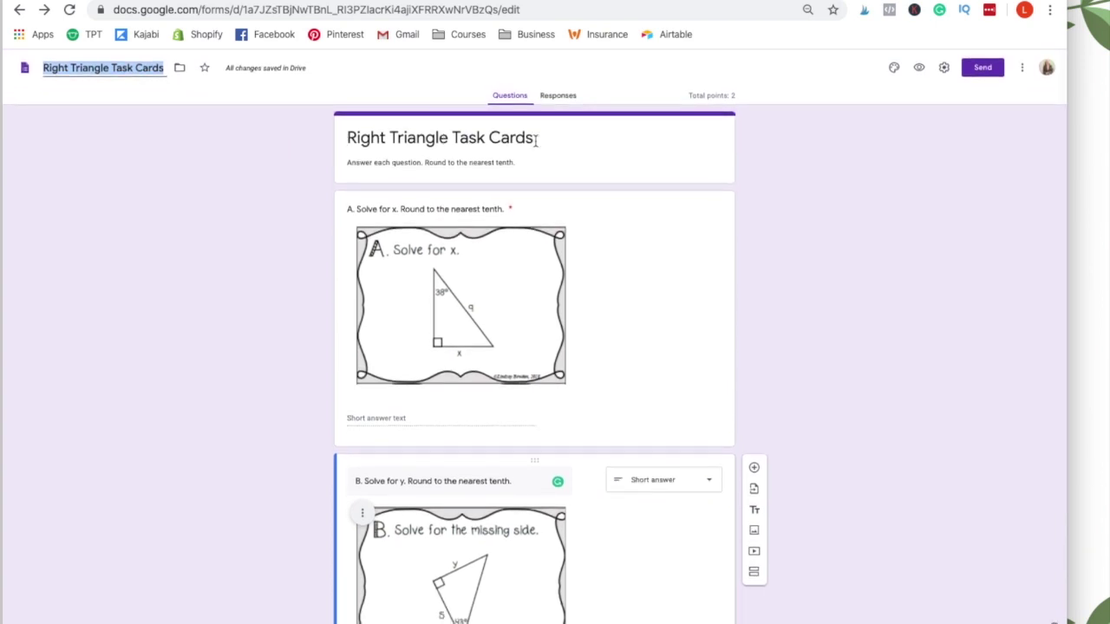
pyautogui.click(300, 374)
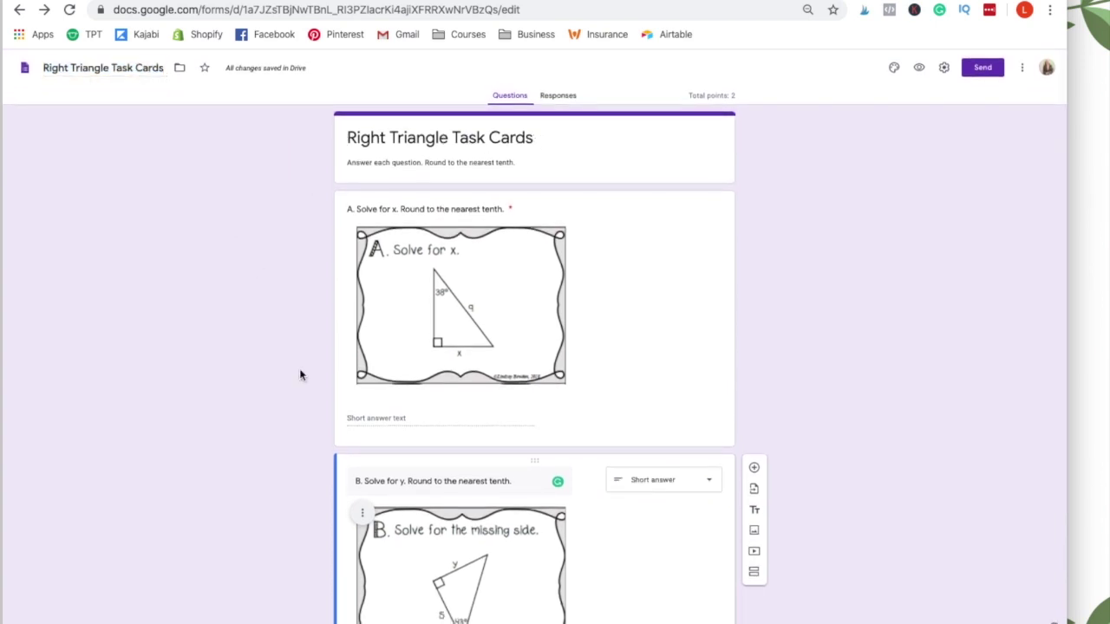
# Review the form's email and link sharing options without sending it, and view the form's responses.
pyautogui.click(984, 70)
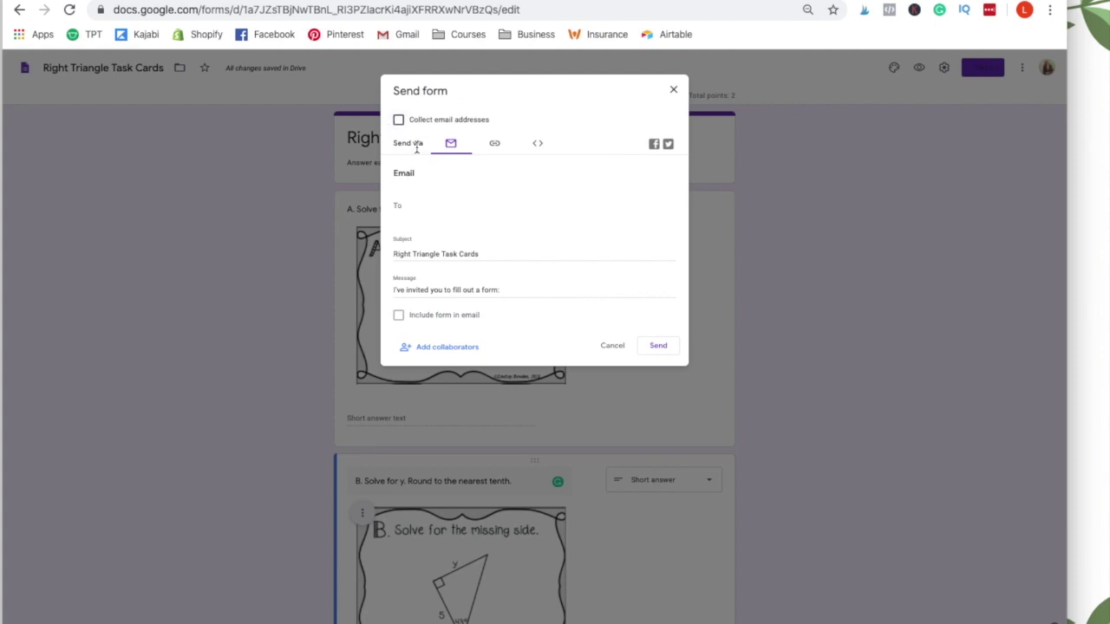
pyautogui.click(494, 144)
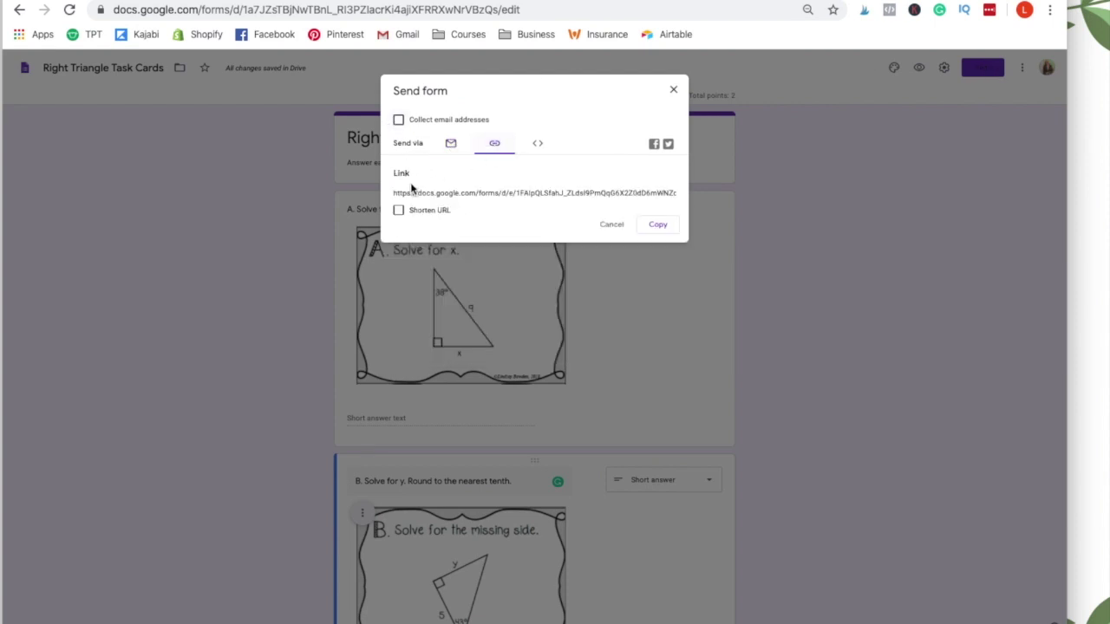
pyautogui.click(673, 90)
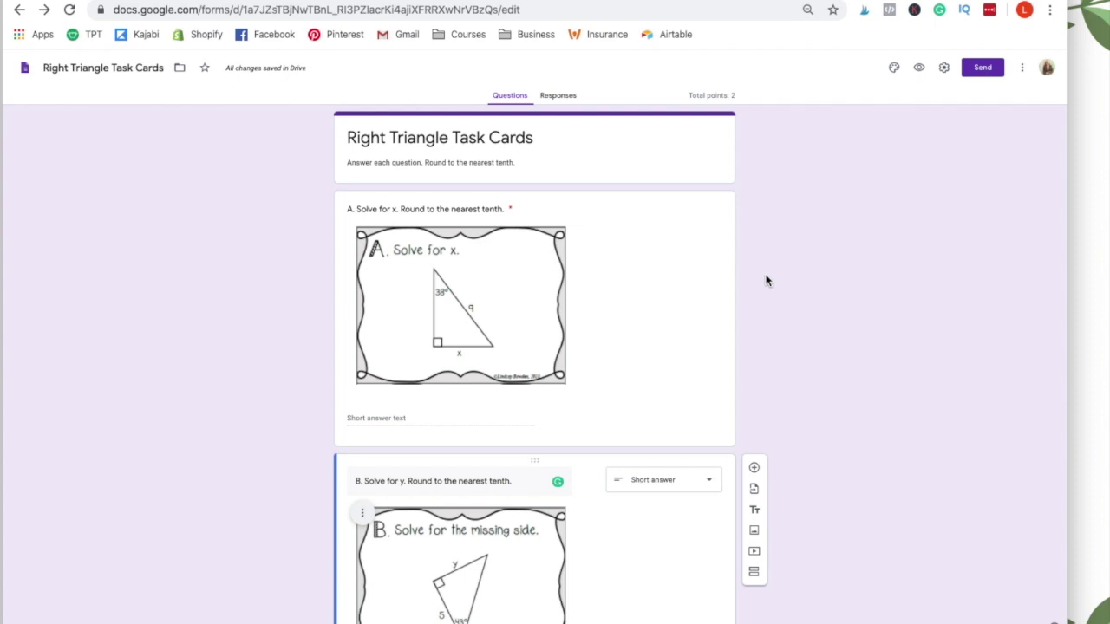
pyautogui.click(572, 98)
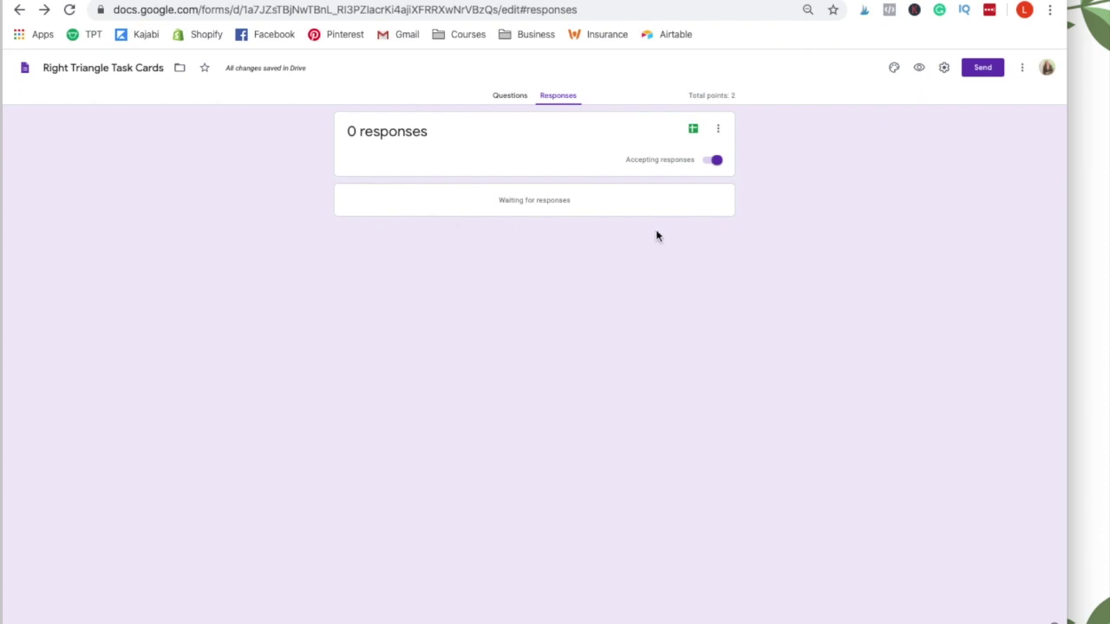